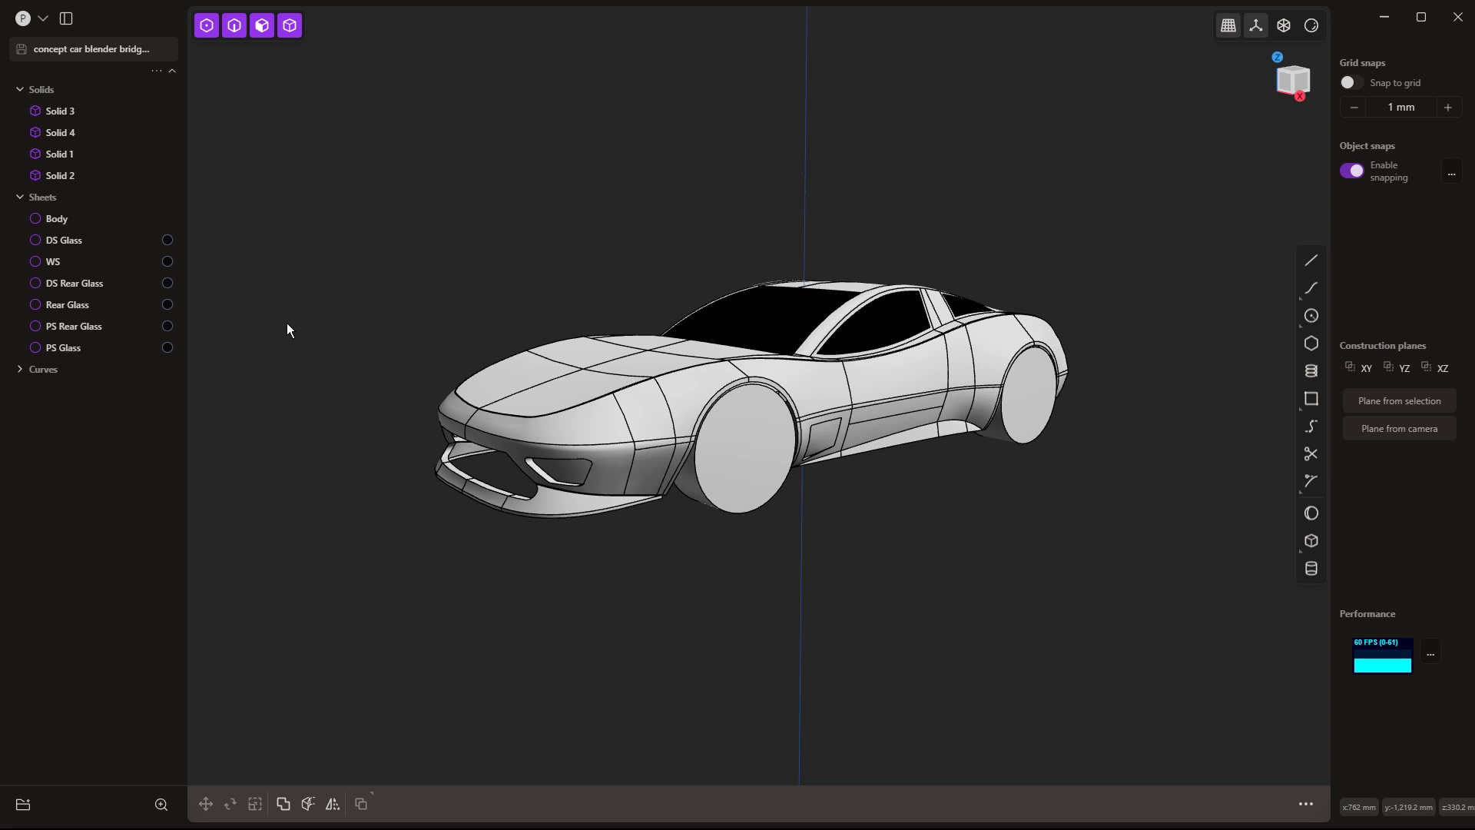
- Orbit around the concept car and select the front and rear wheels, then clear the selection
mouse_move(864, 367)
middle_down()
mouse_move(857, 525)
mouse_move(855, 385)
middle_up()
middle_drag(881, 443, 964, 533)
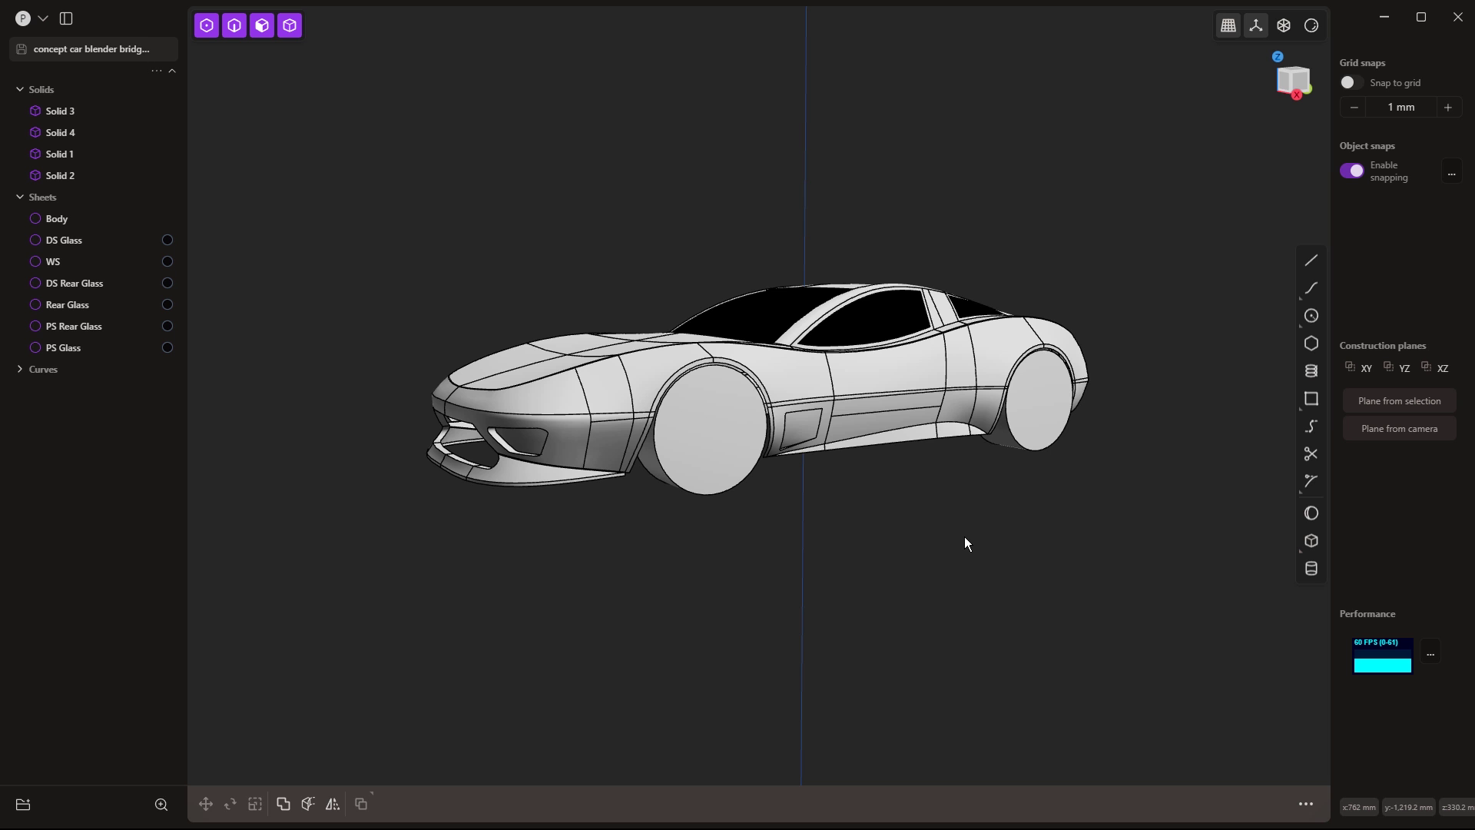
mouse_move(1006, 534)
middle_down()
mouse_move(899, 530)
mouse_move(1028, 534)
middle_up()
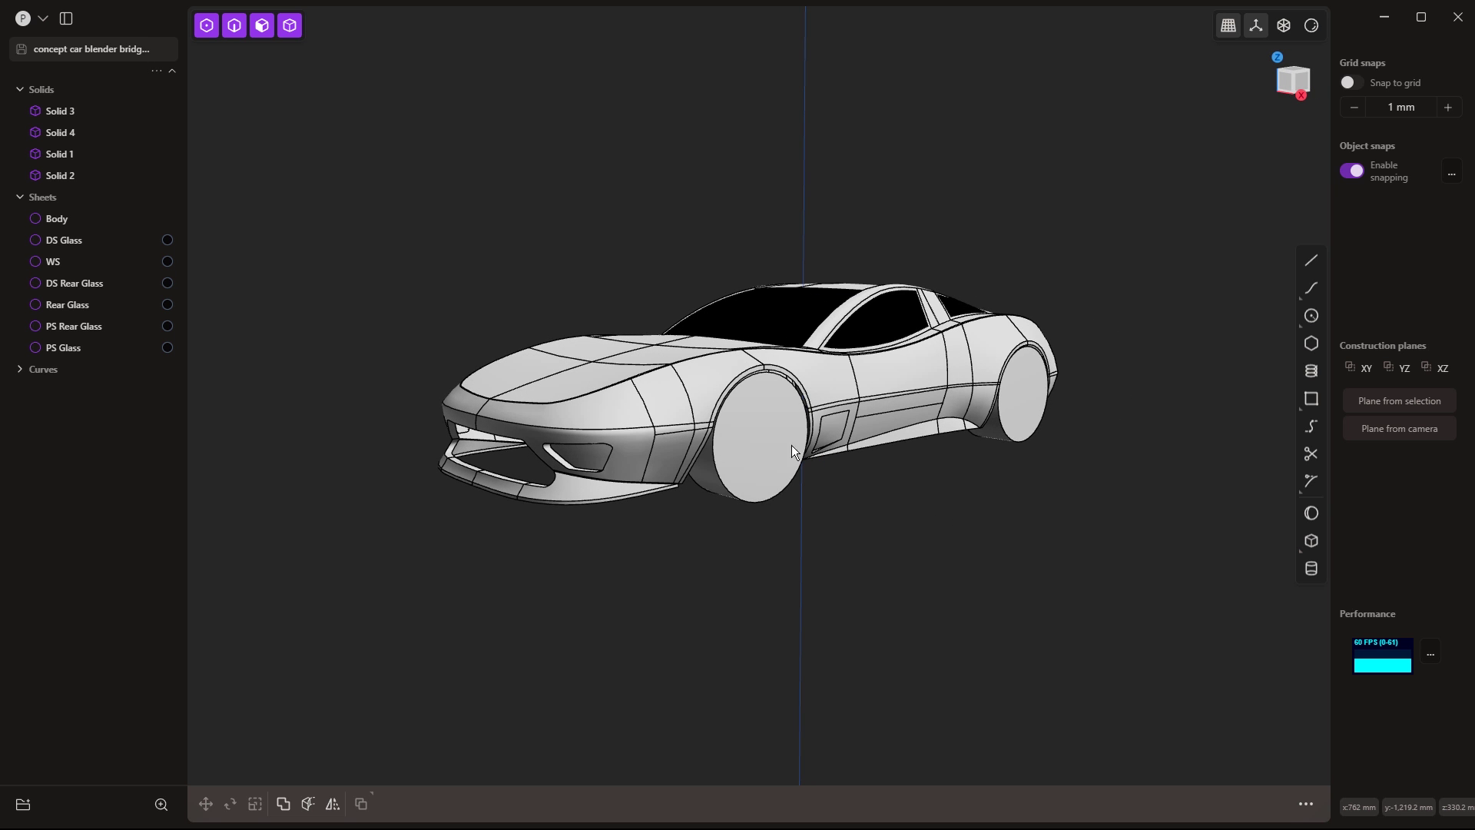
click(751, 424)
click(1001, 404)
click(929, 607)
- Read the manual's Install Blender Add-on and How to use pages, then view the pricing page
key(alt+Tab)
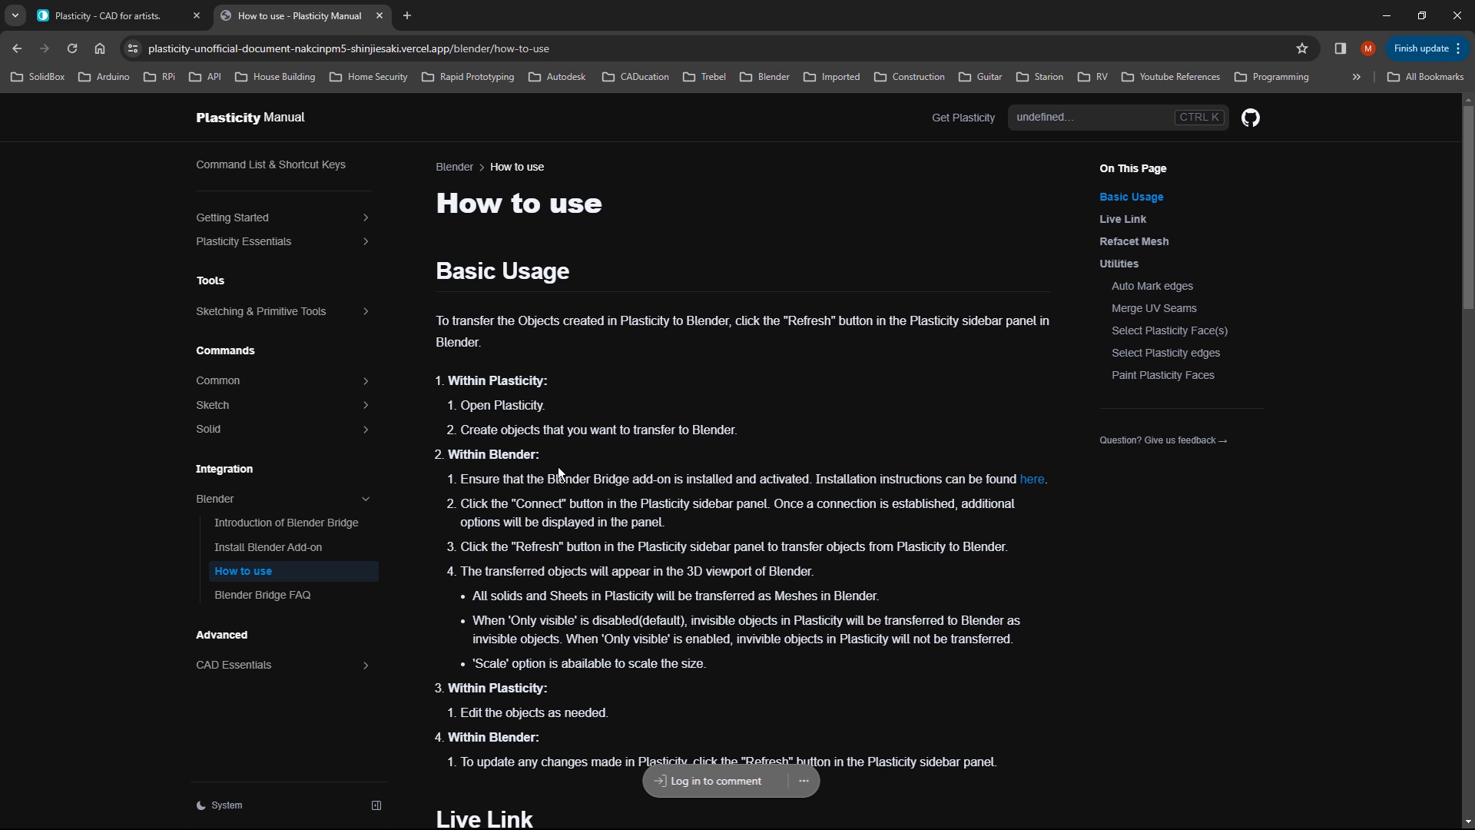
click(267, 548)
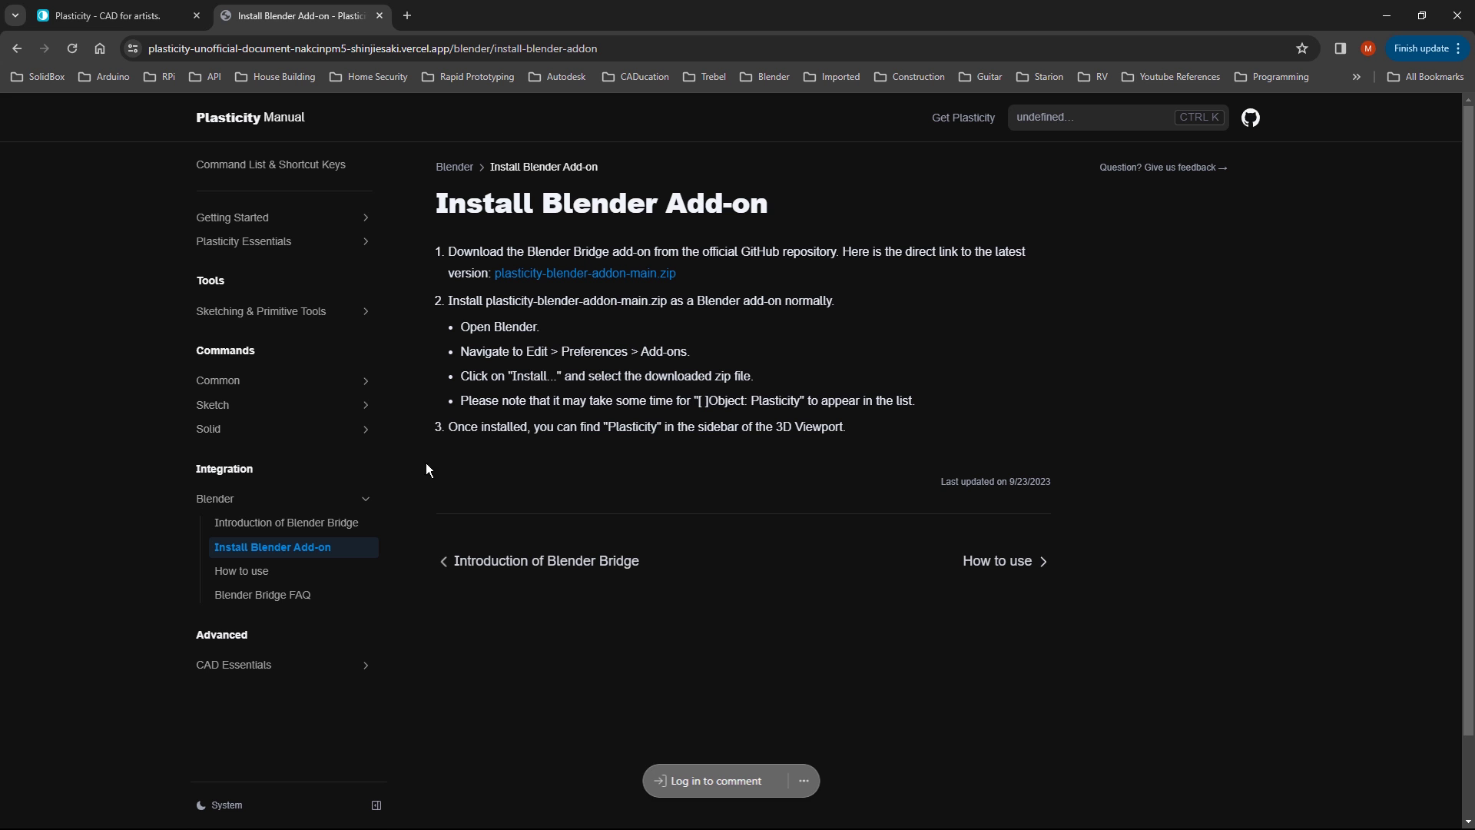
click(251, 576)
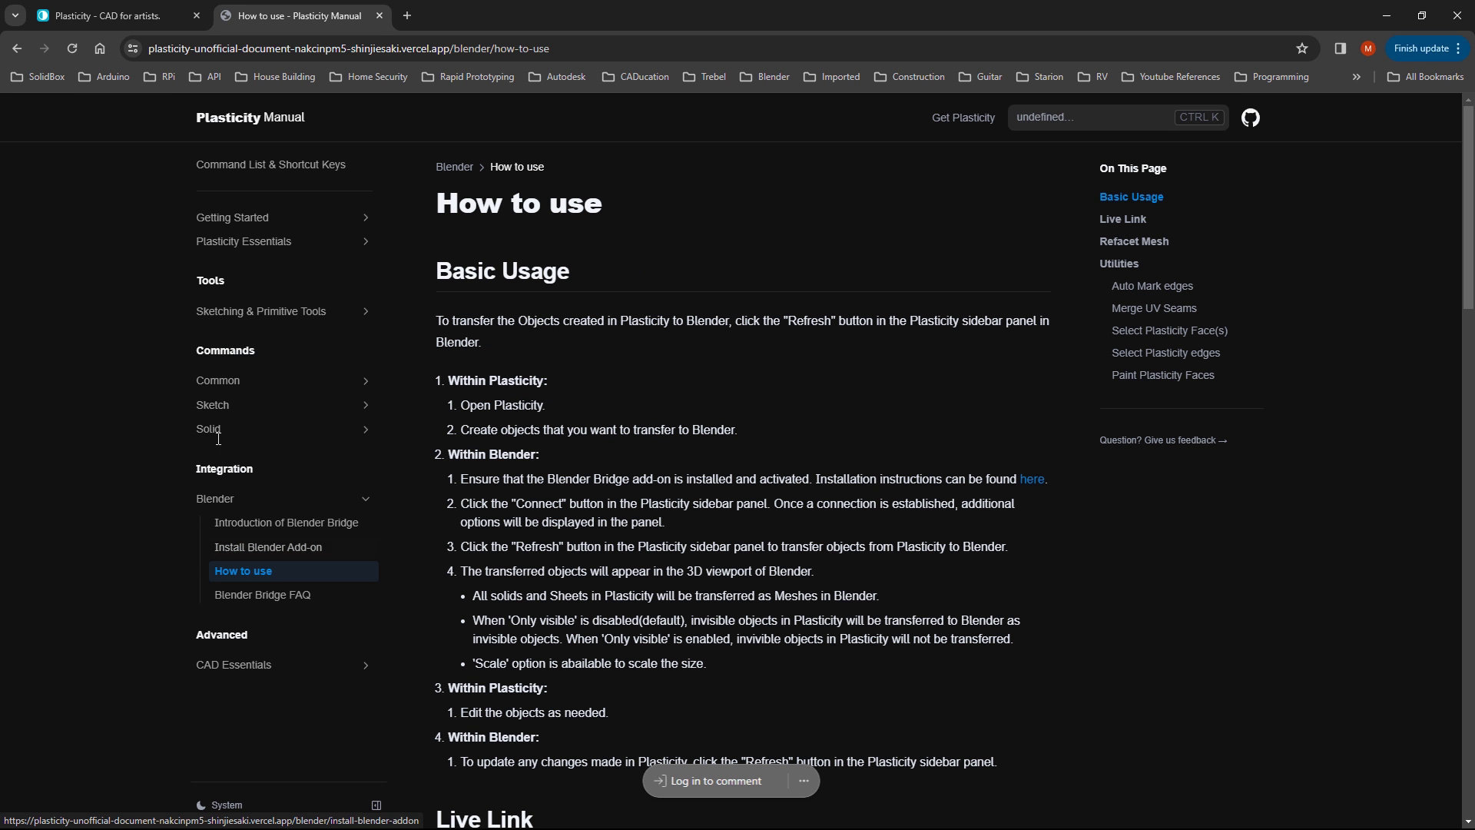
click(162, 16)
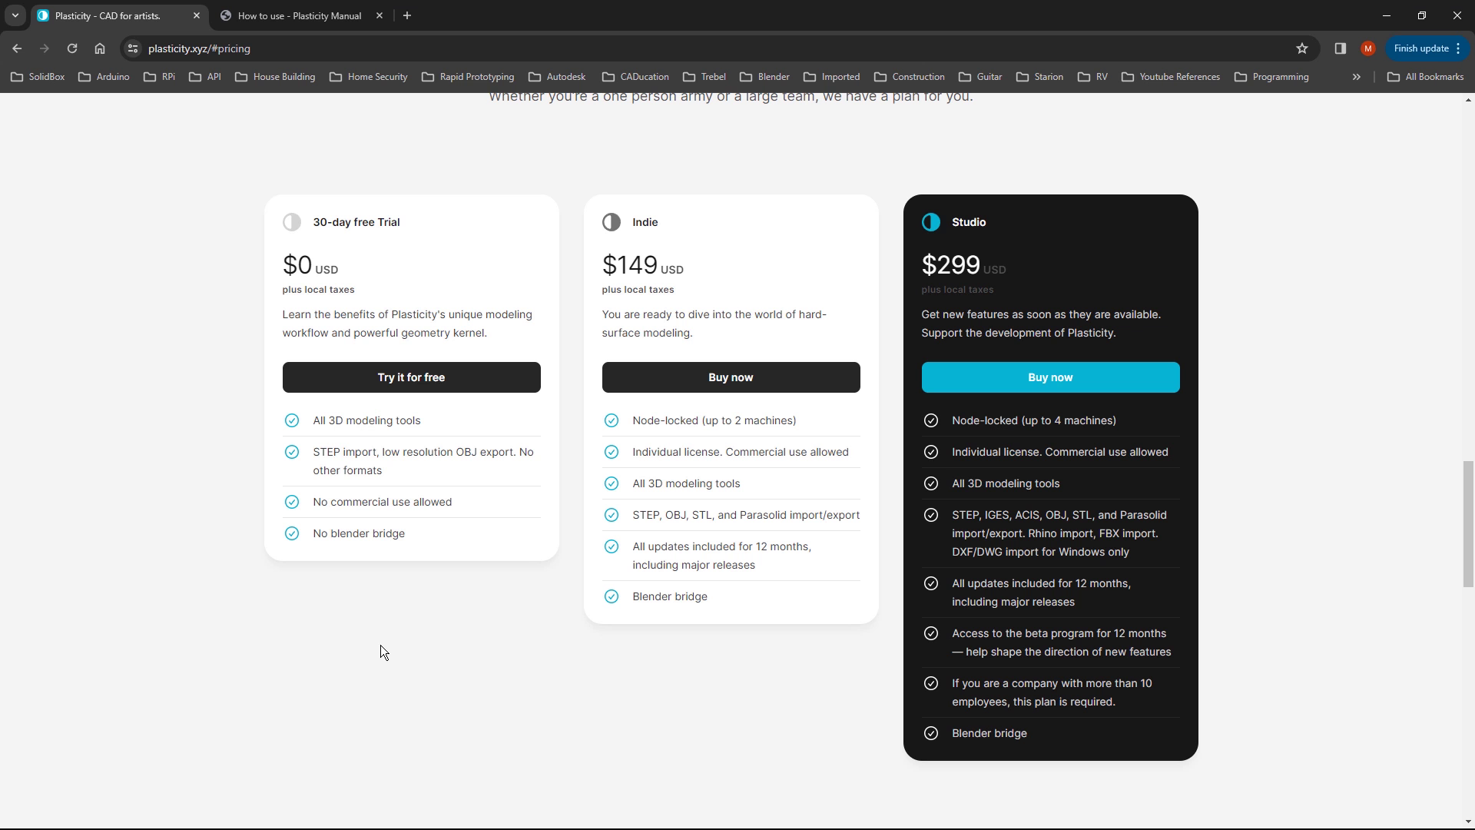
- Apply discount code LEAD10 to the Studio plan checkout, then close it and return to Plasticity
click(1063, 375)
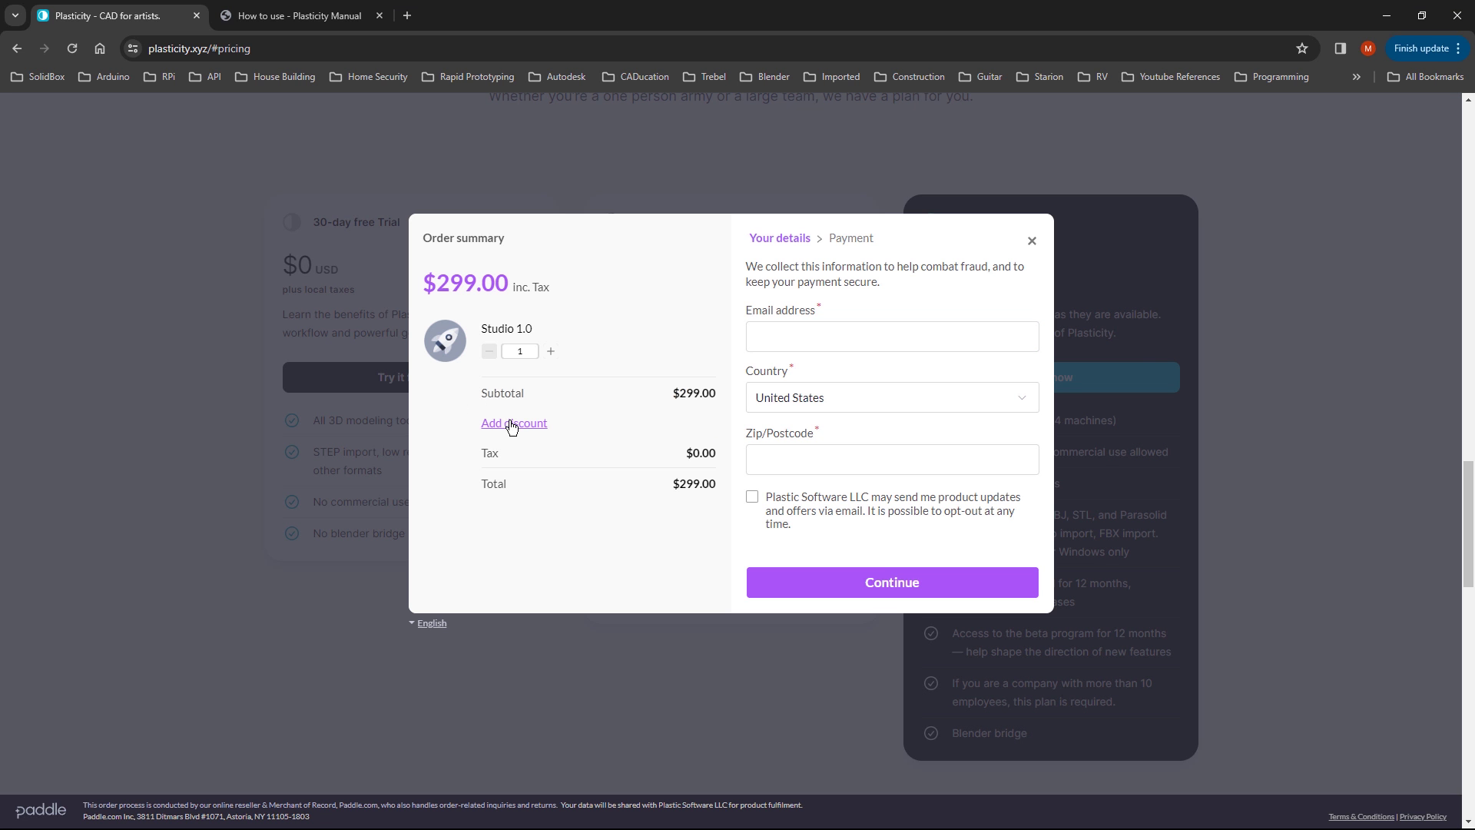
click(510, 423)
click(524, 460)
text(LEA)
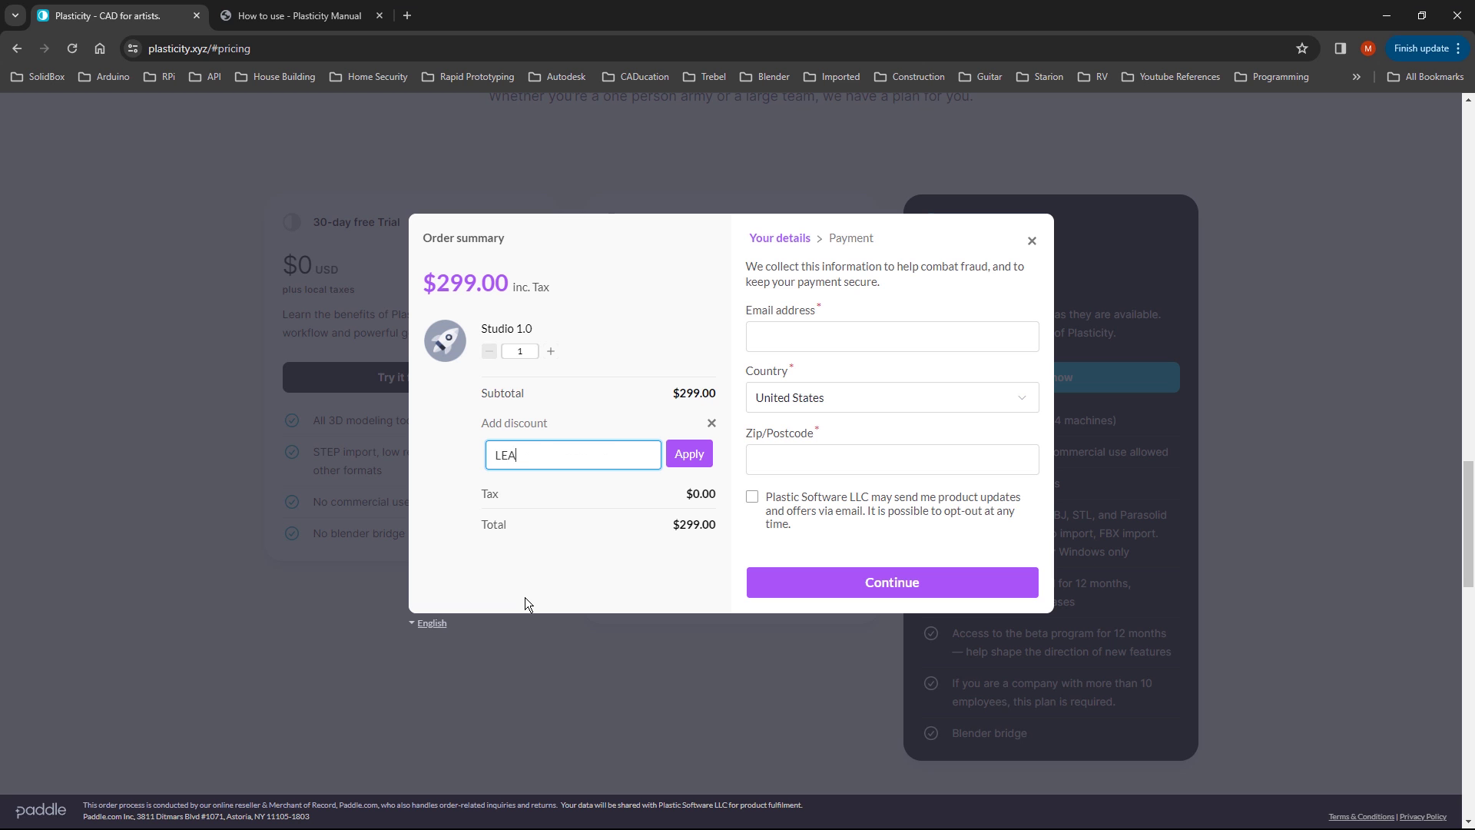
text(D10)
key(Return)
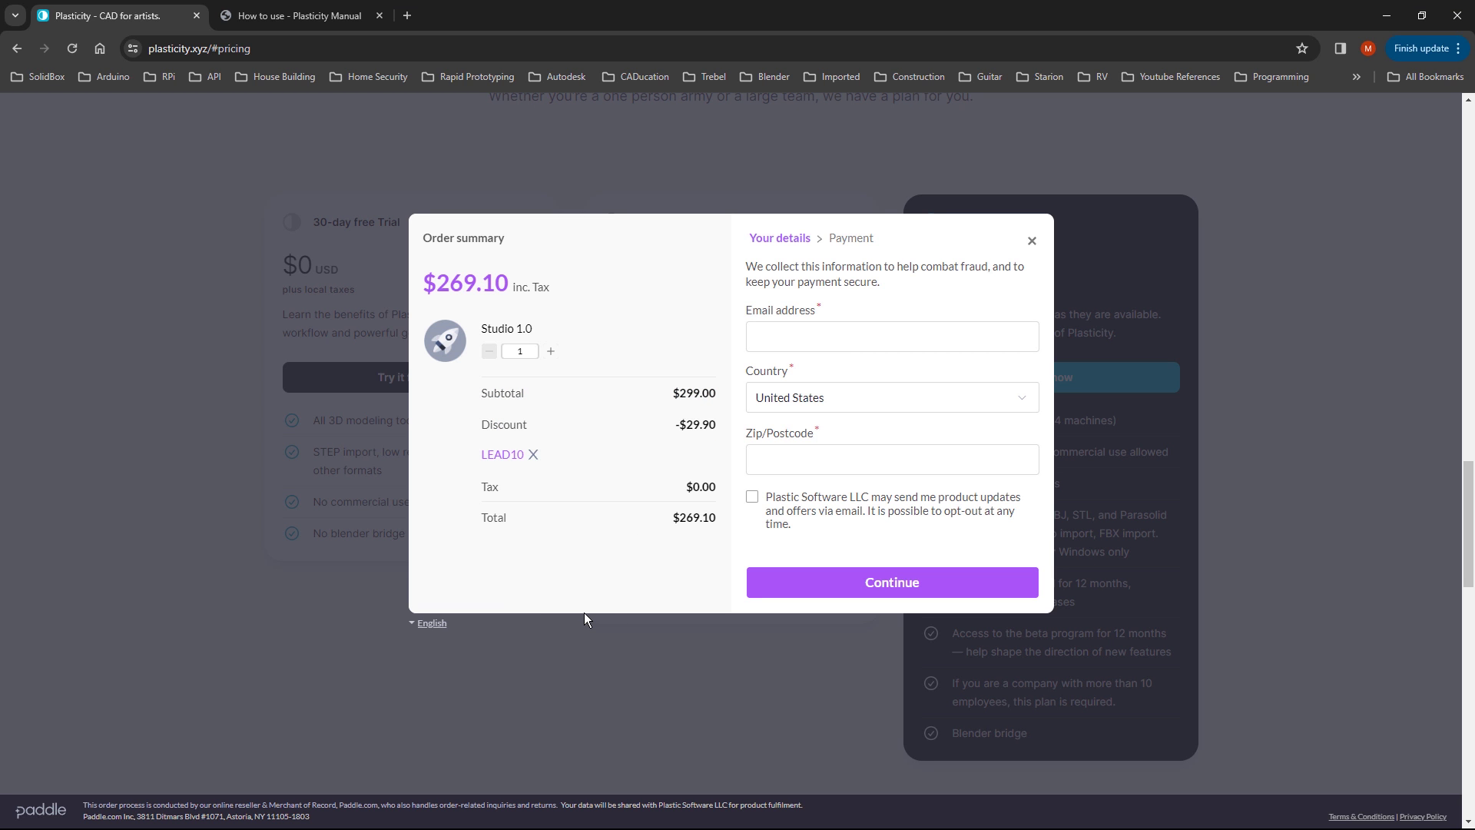
click(1031, 240)
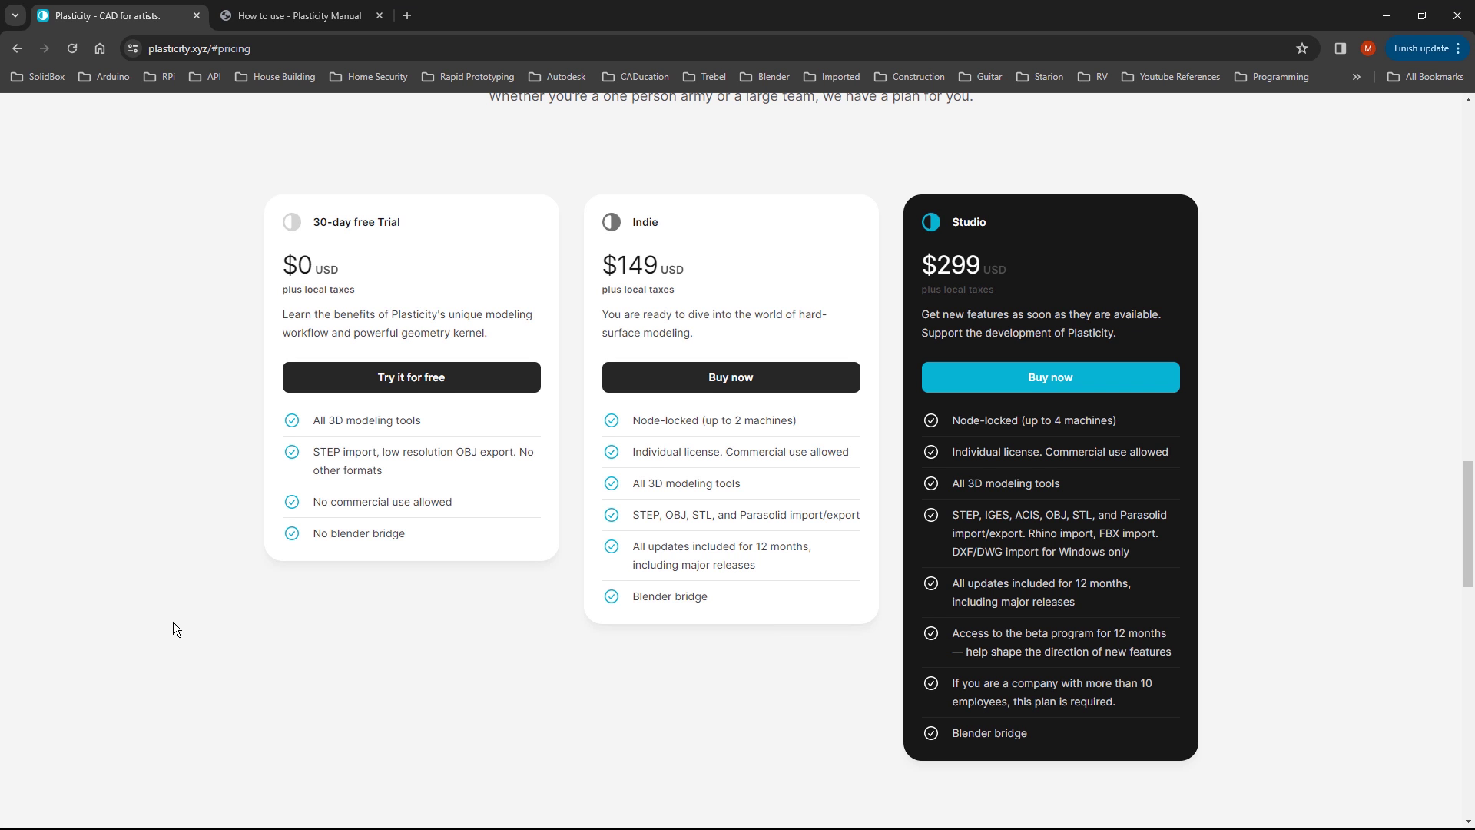
key(alt+Tab)
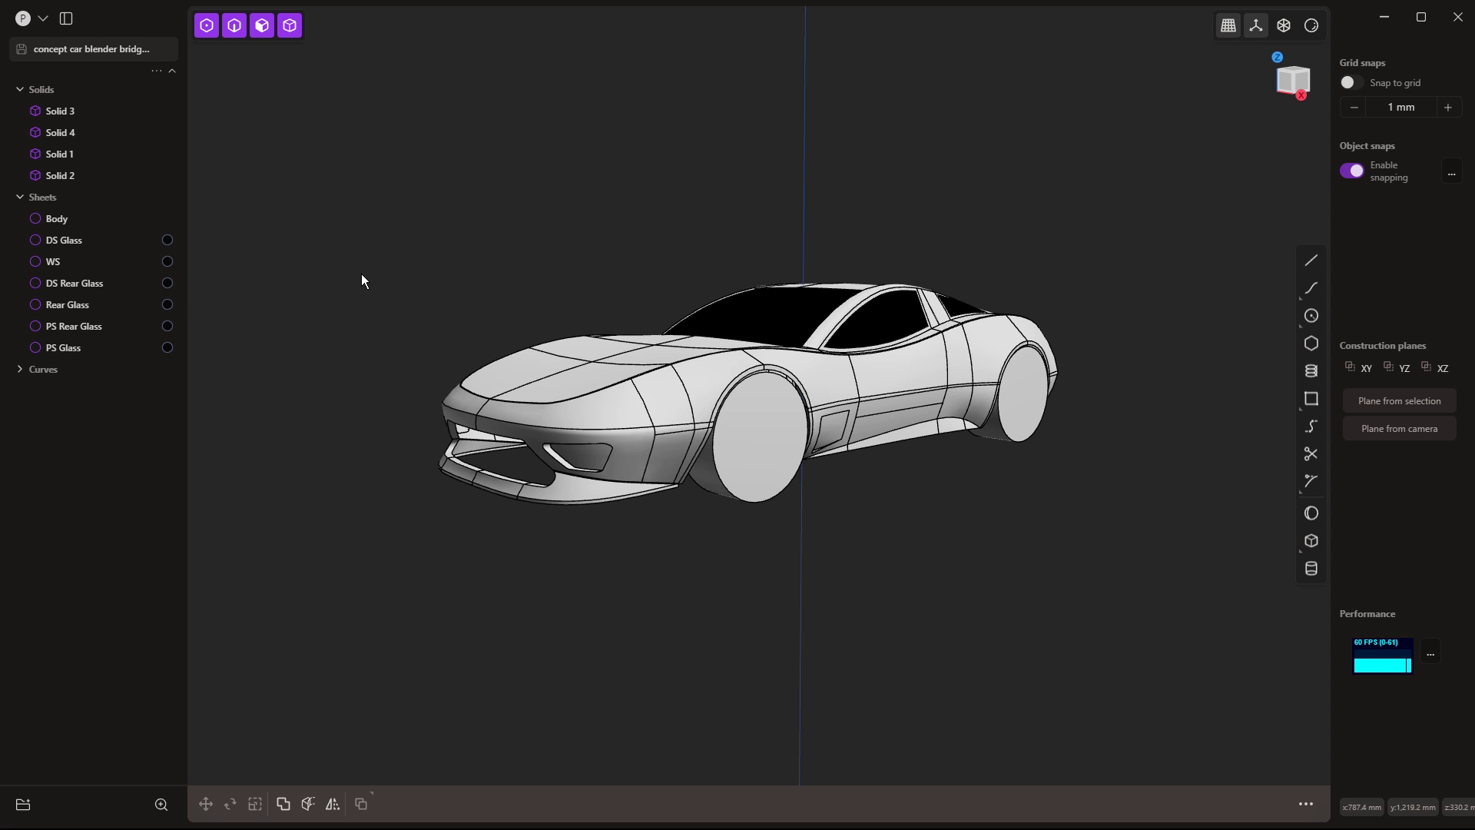
- Enable the bridge server on localhost port 8980 in Plasticity's Server preferences
click(49, 20)
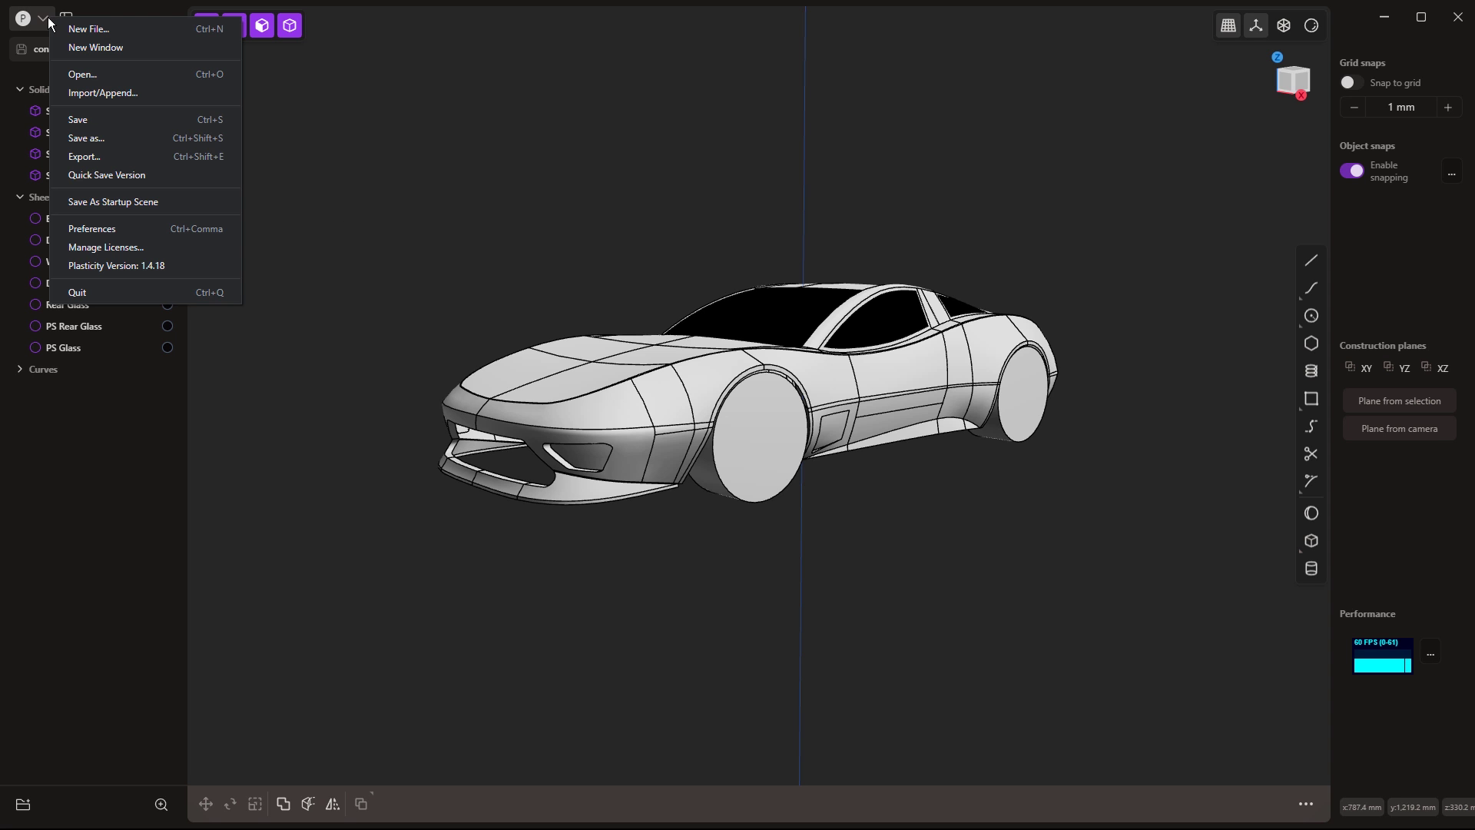
click(99, 228)
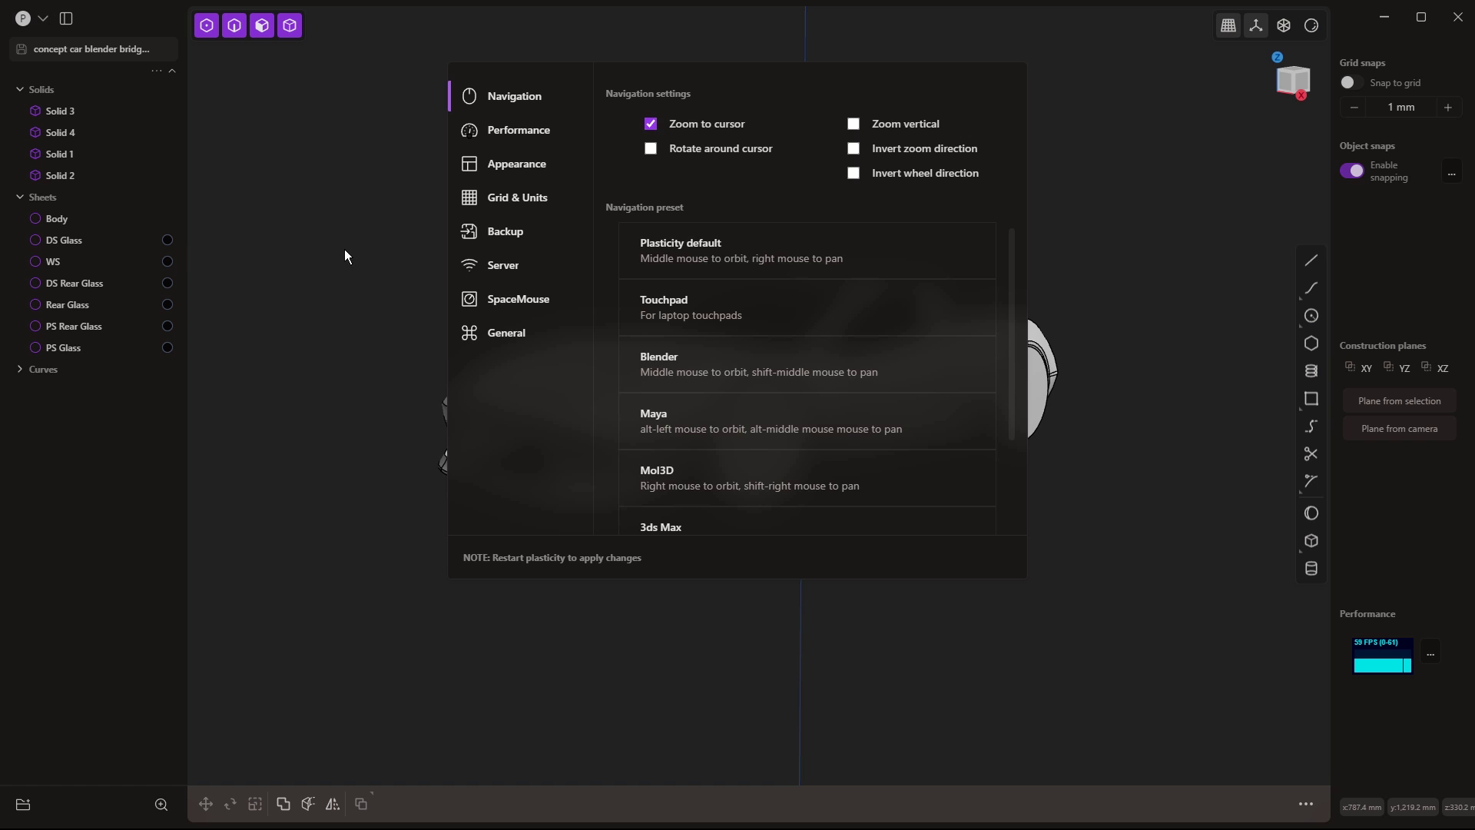
click(502, 266)
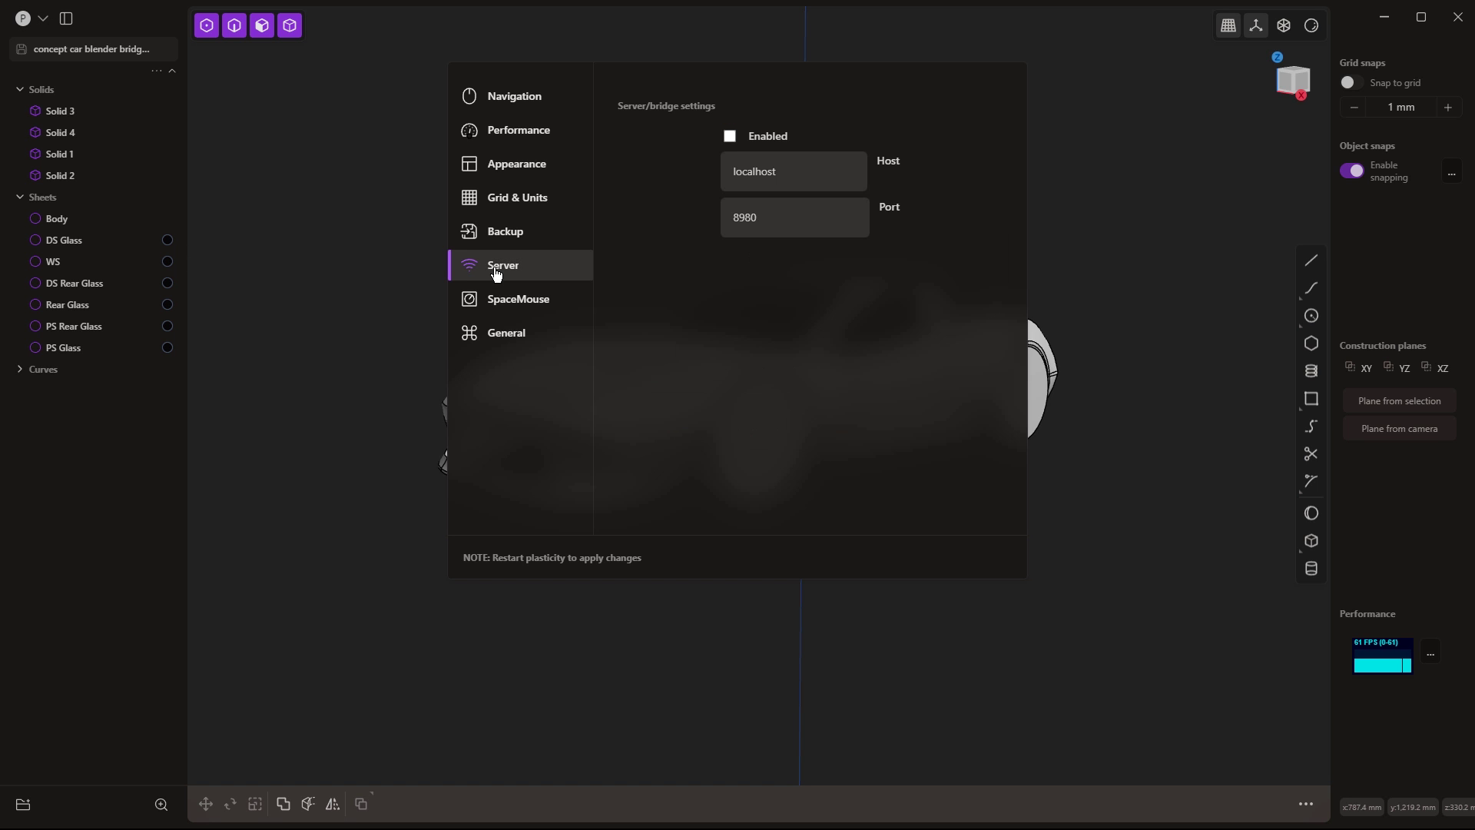
click(730, 139)
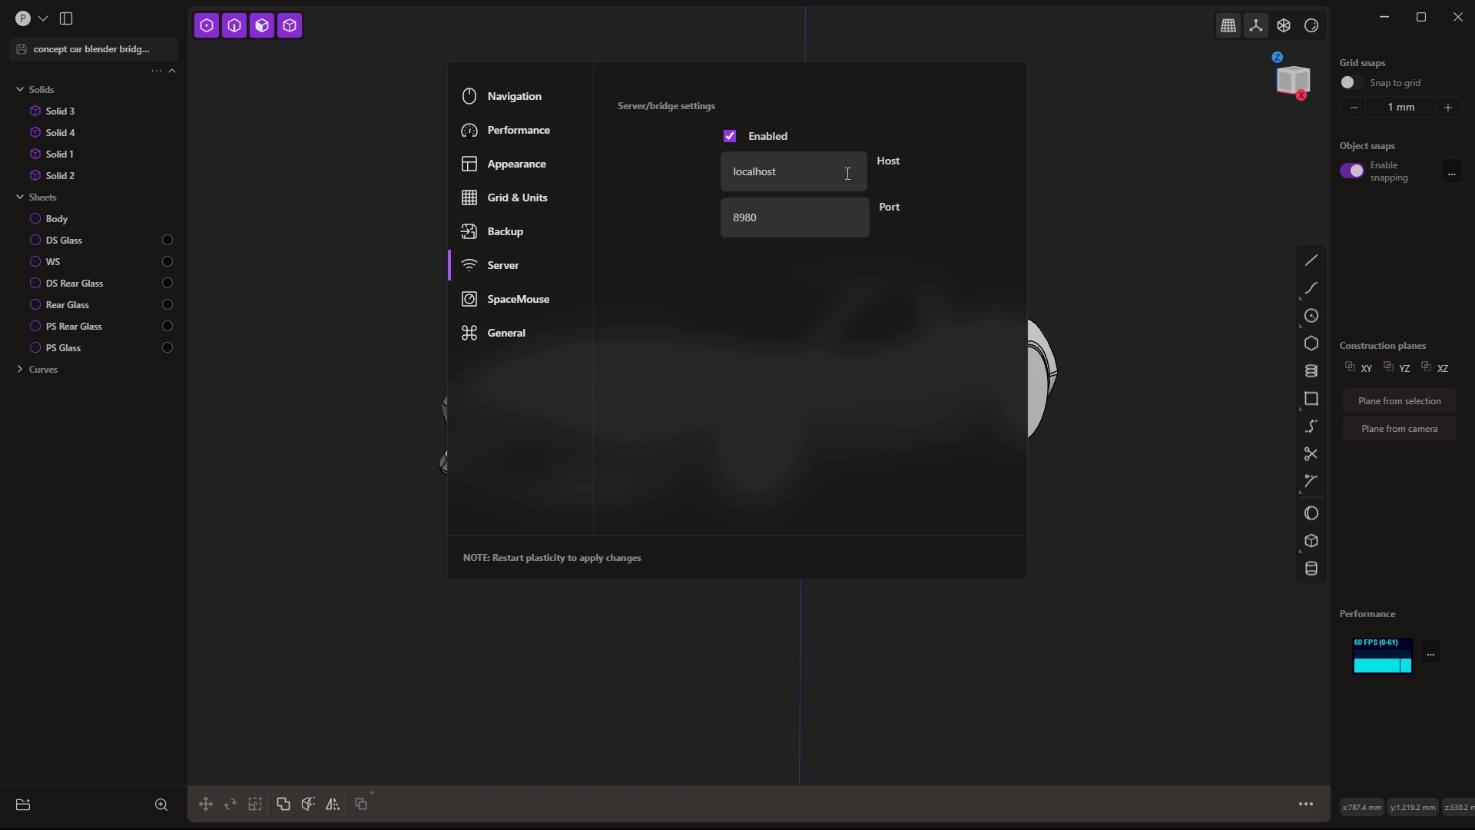
click(1115, 186)
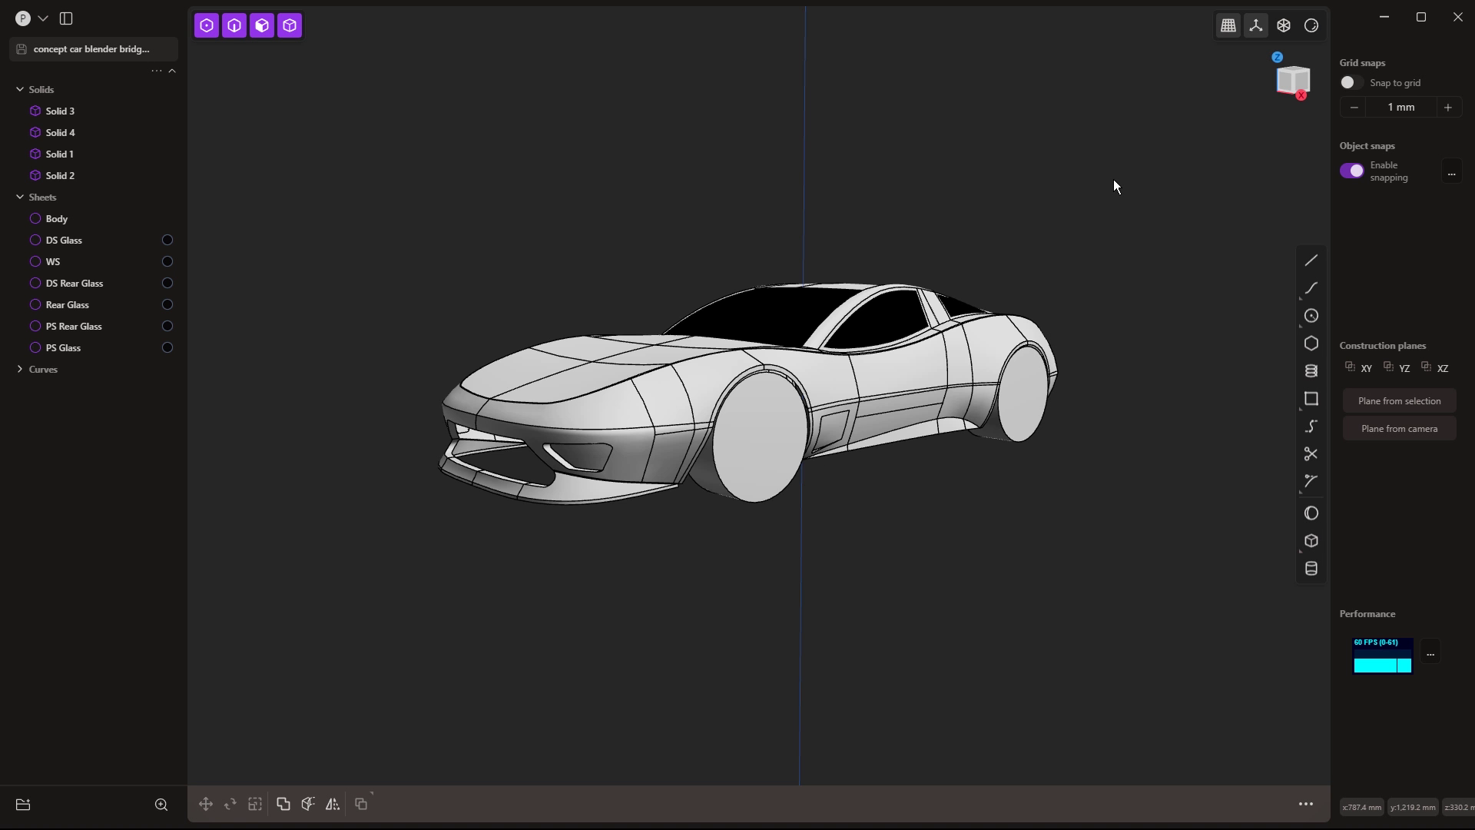
middle_drag(1113, 184, 956, 396)
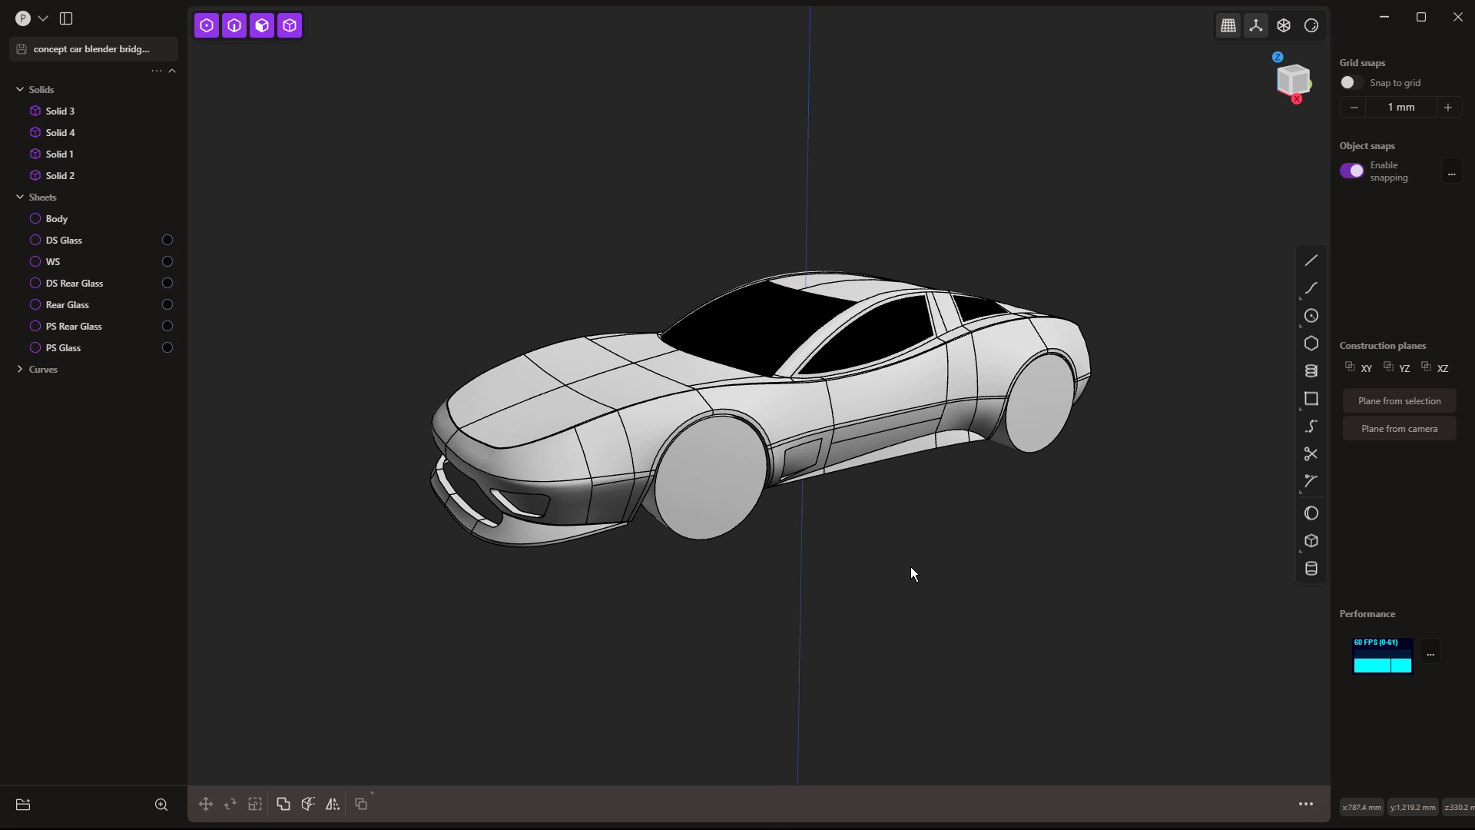
click(601, 443)
key(o)
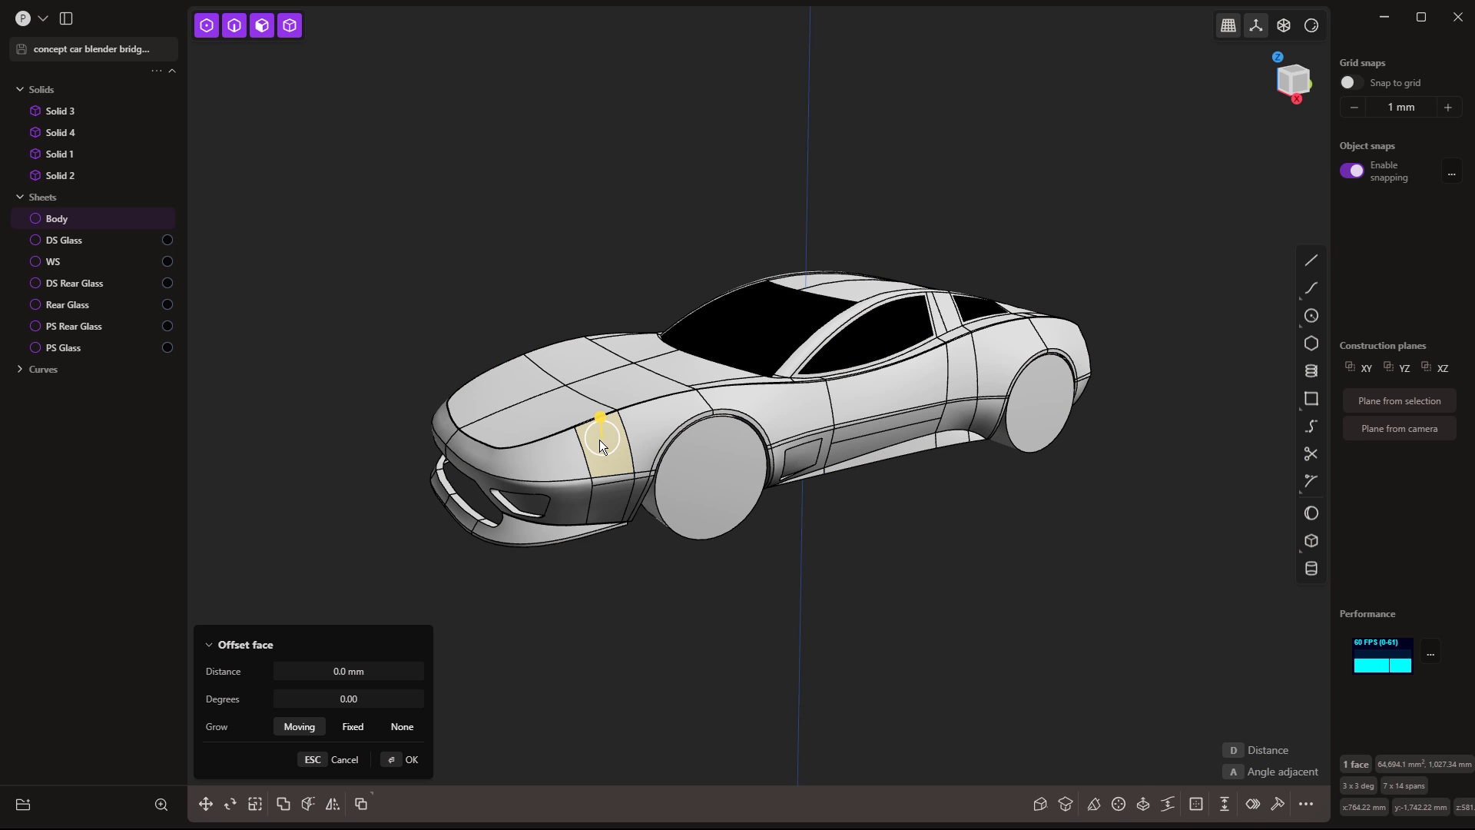
click(653, 413)
key(Escape)
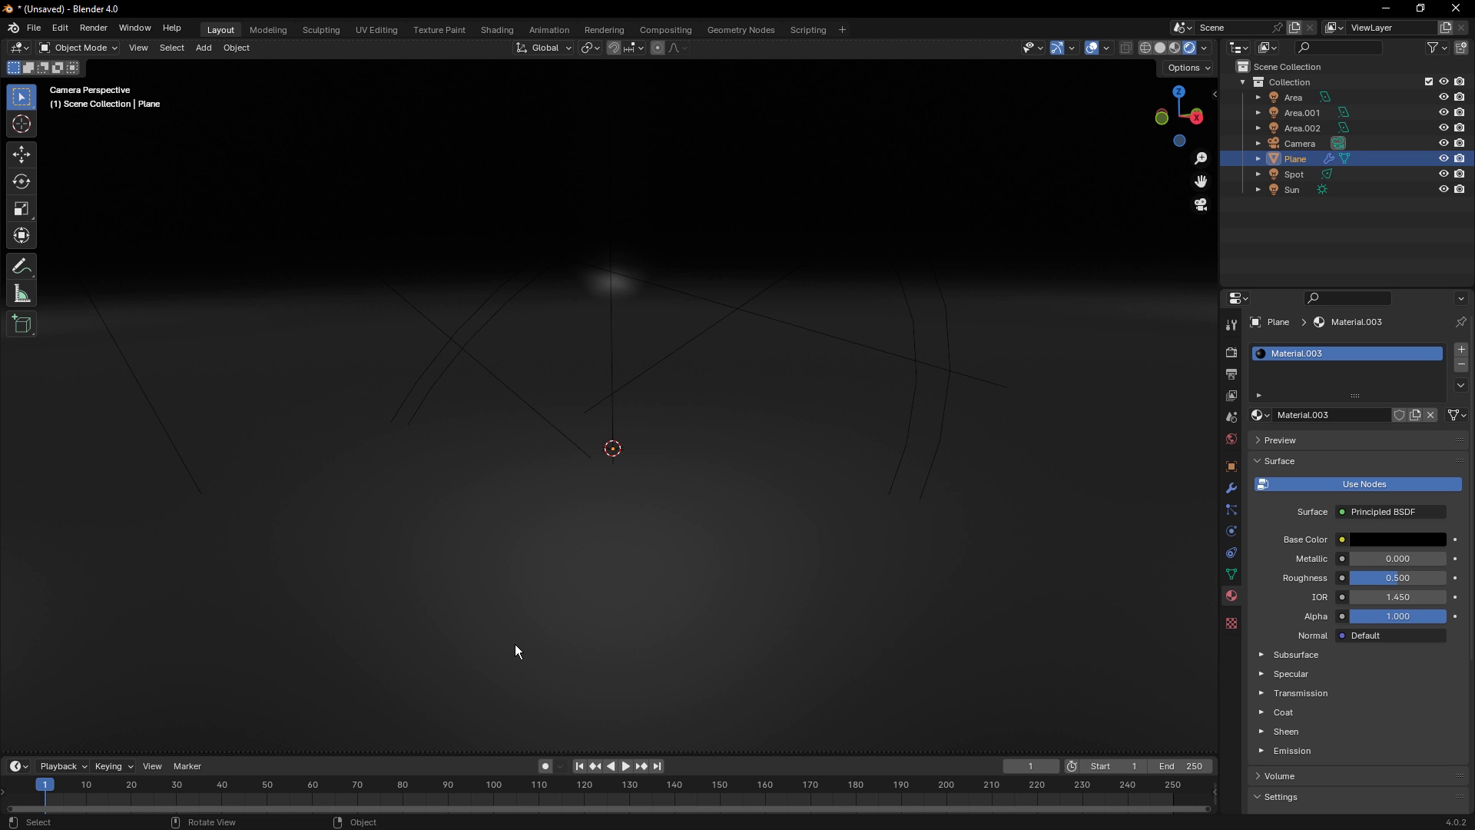
click(66, 27)
click(118, 225)
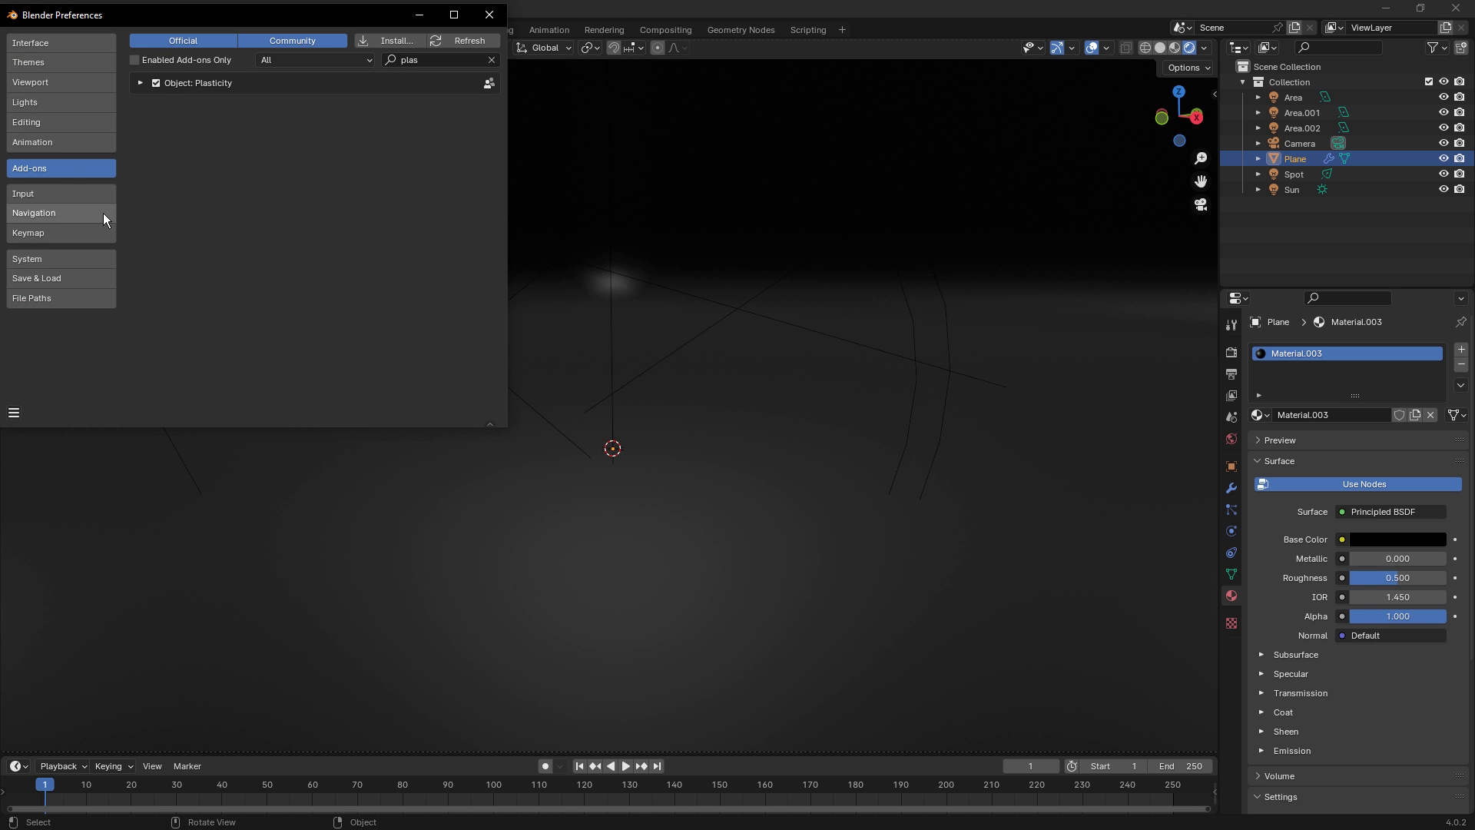
click(401, 45)
click(60, 408)
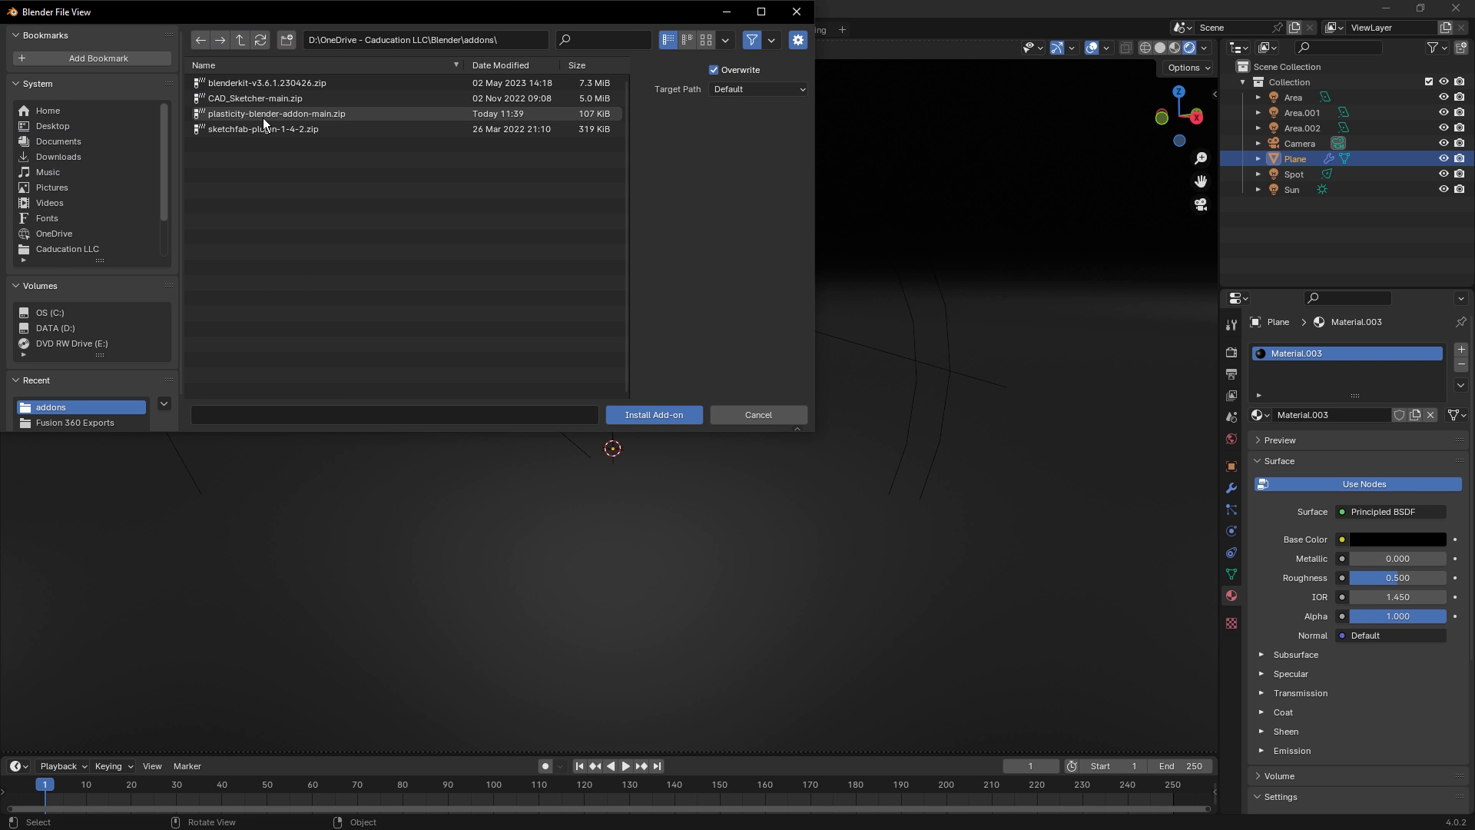
click(765, 411)
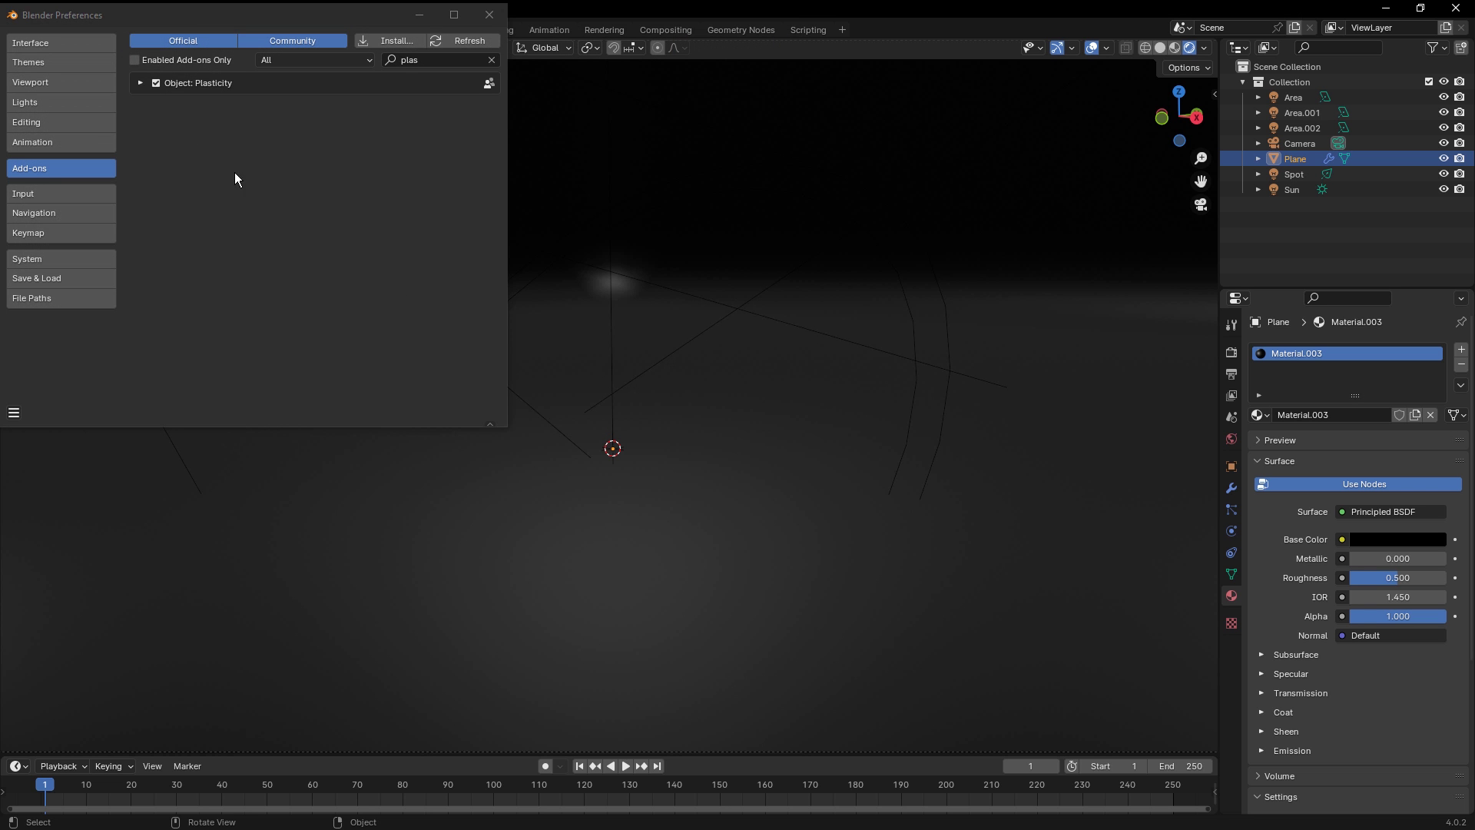
click(489, 16)
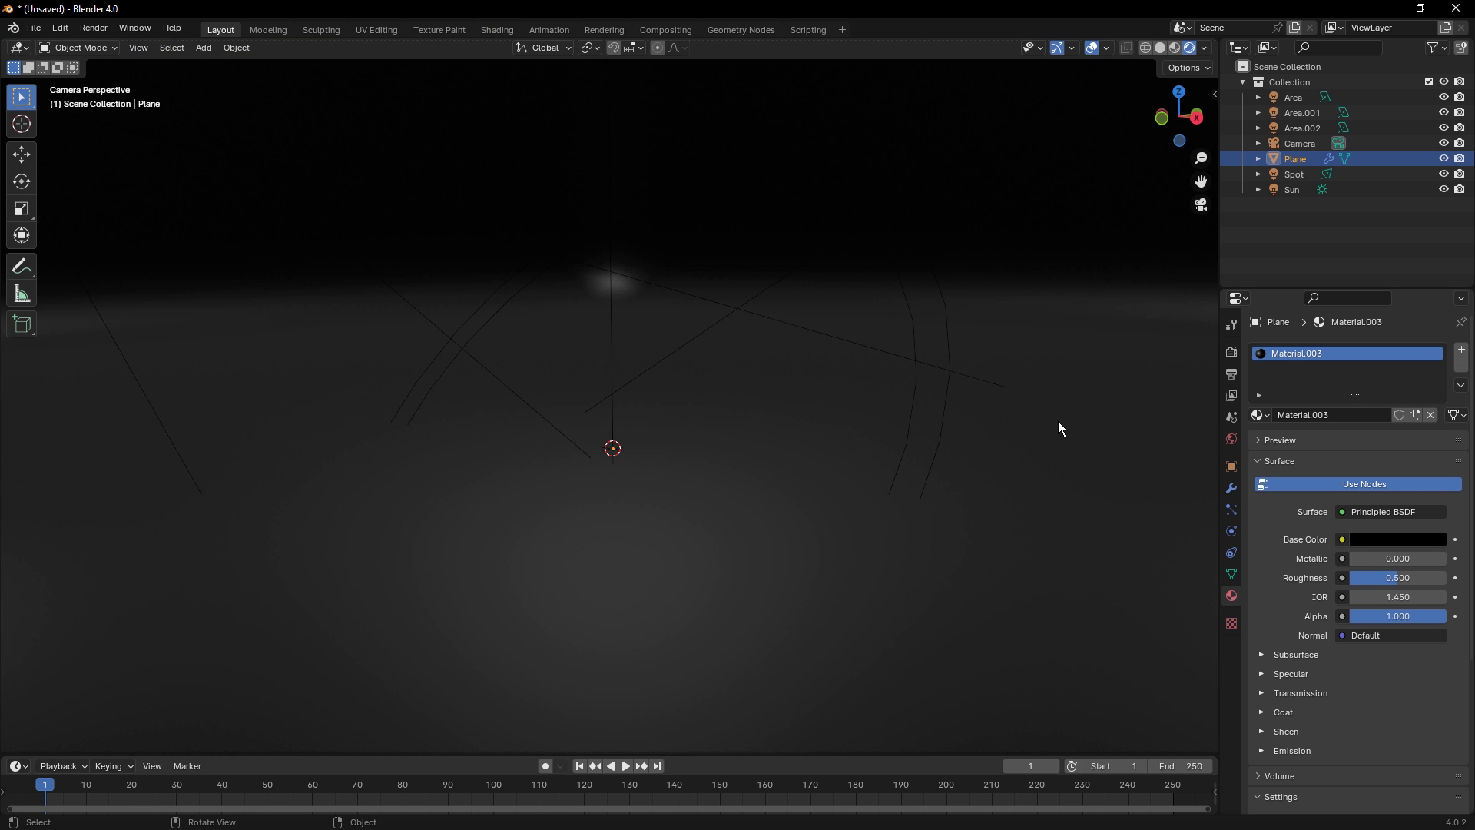
- Connect Blender's Plasticity sidebar panel to the server at localhost:8980
key(n)
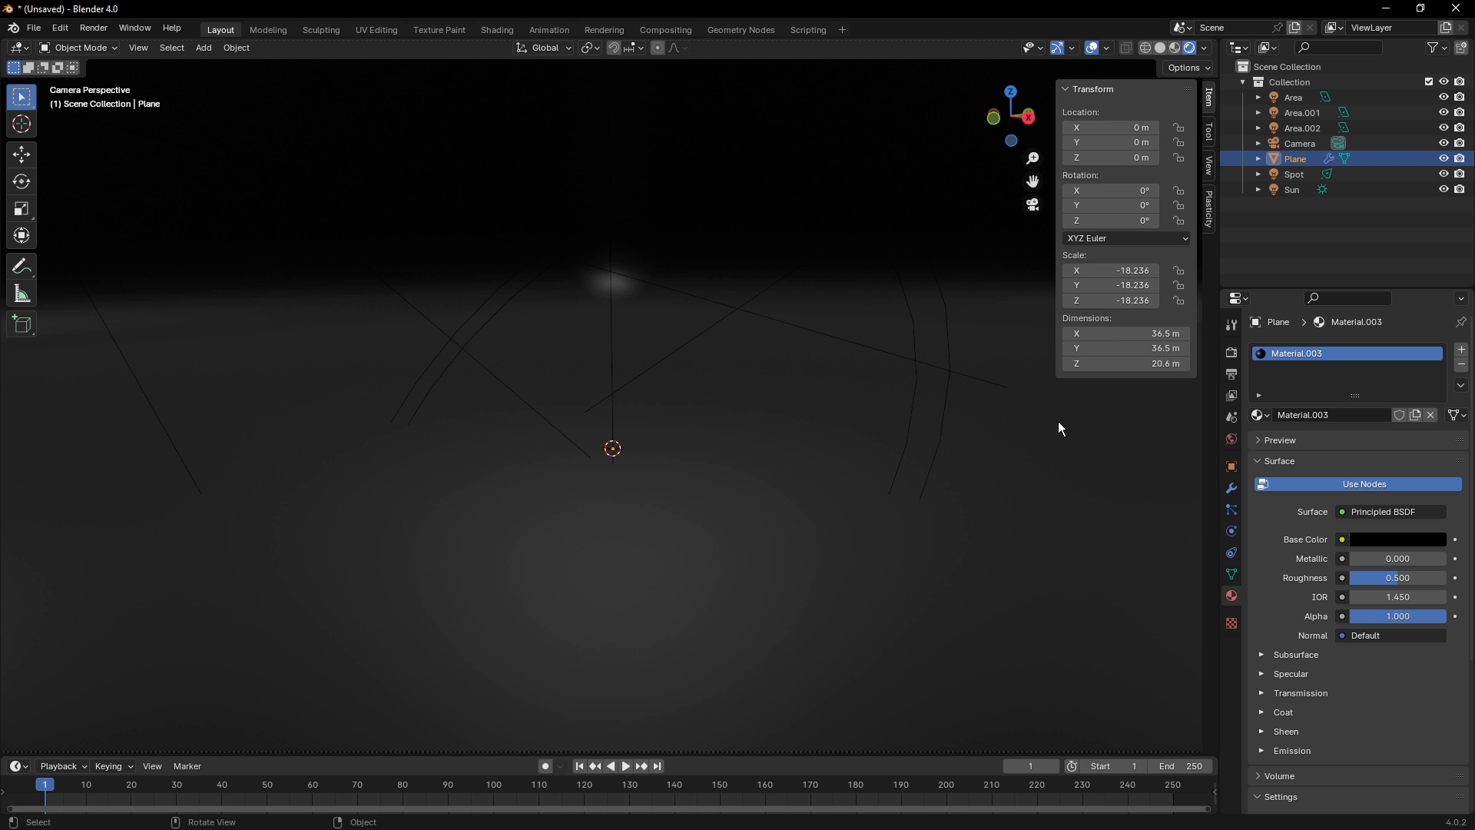
click(1207, 224)
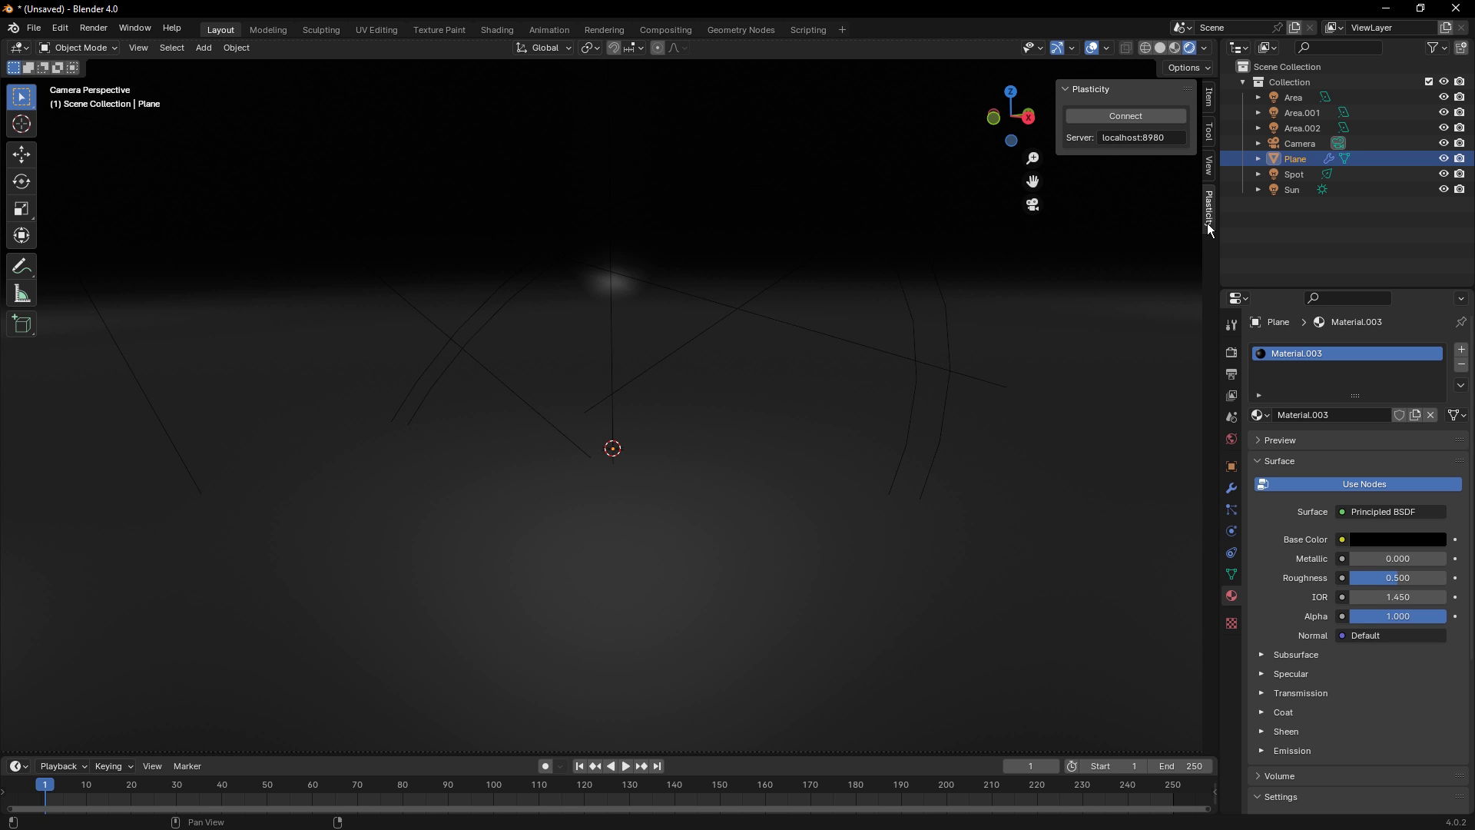
click(1171, 116)
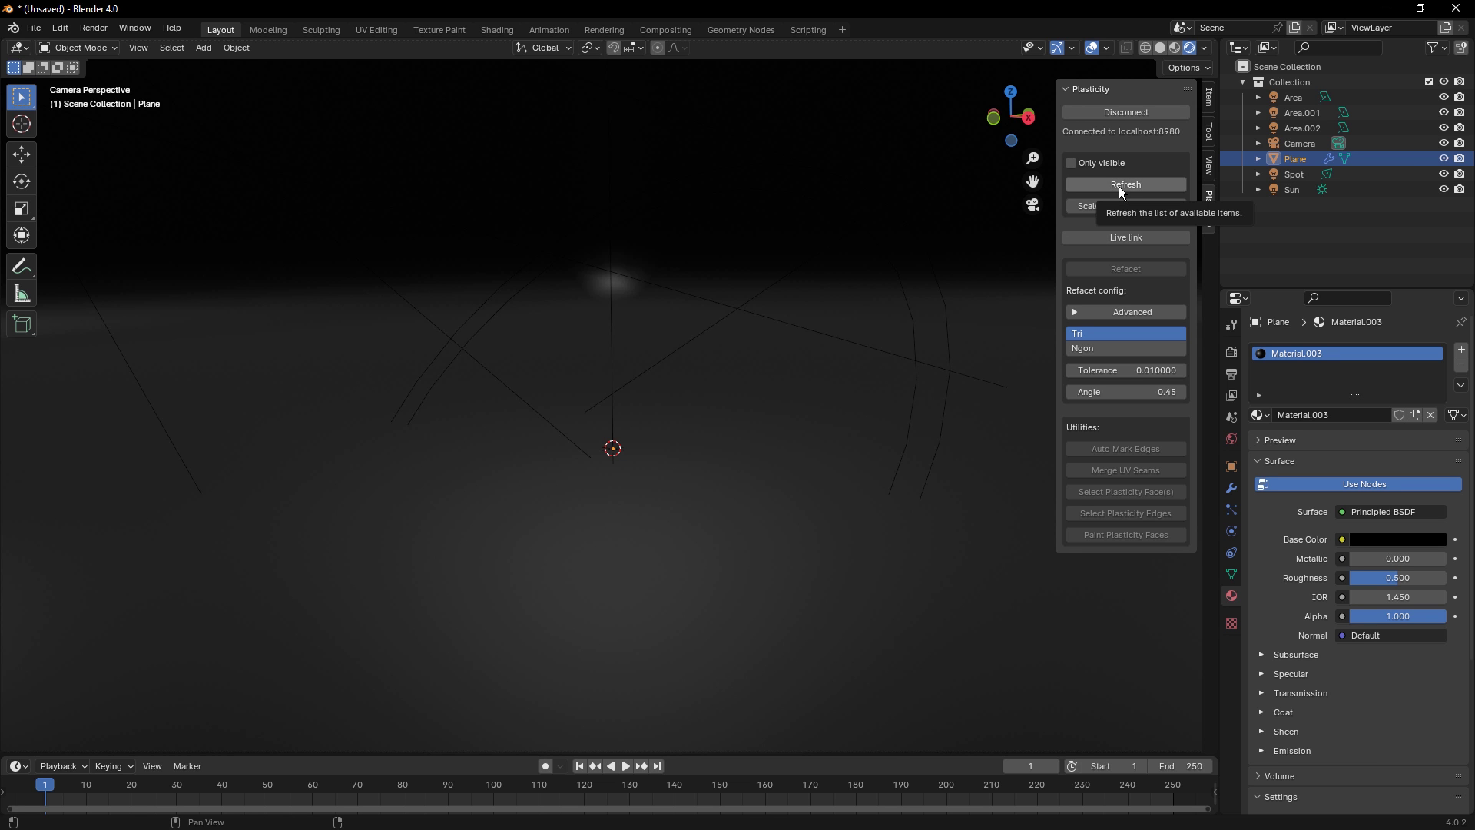
- Change the bridge import scale from 2.00 to 1.00
click(1167, 206)
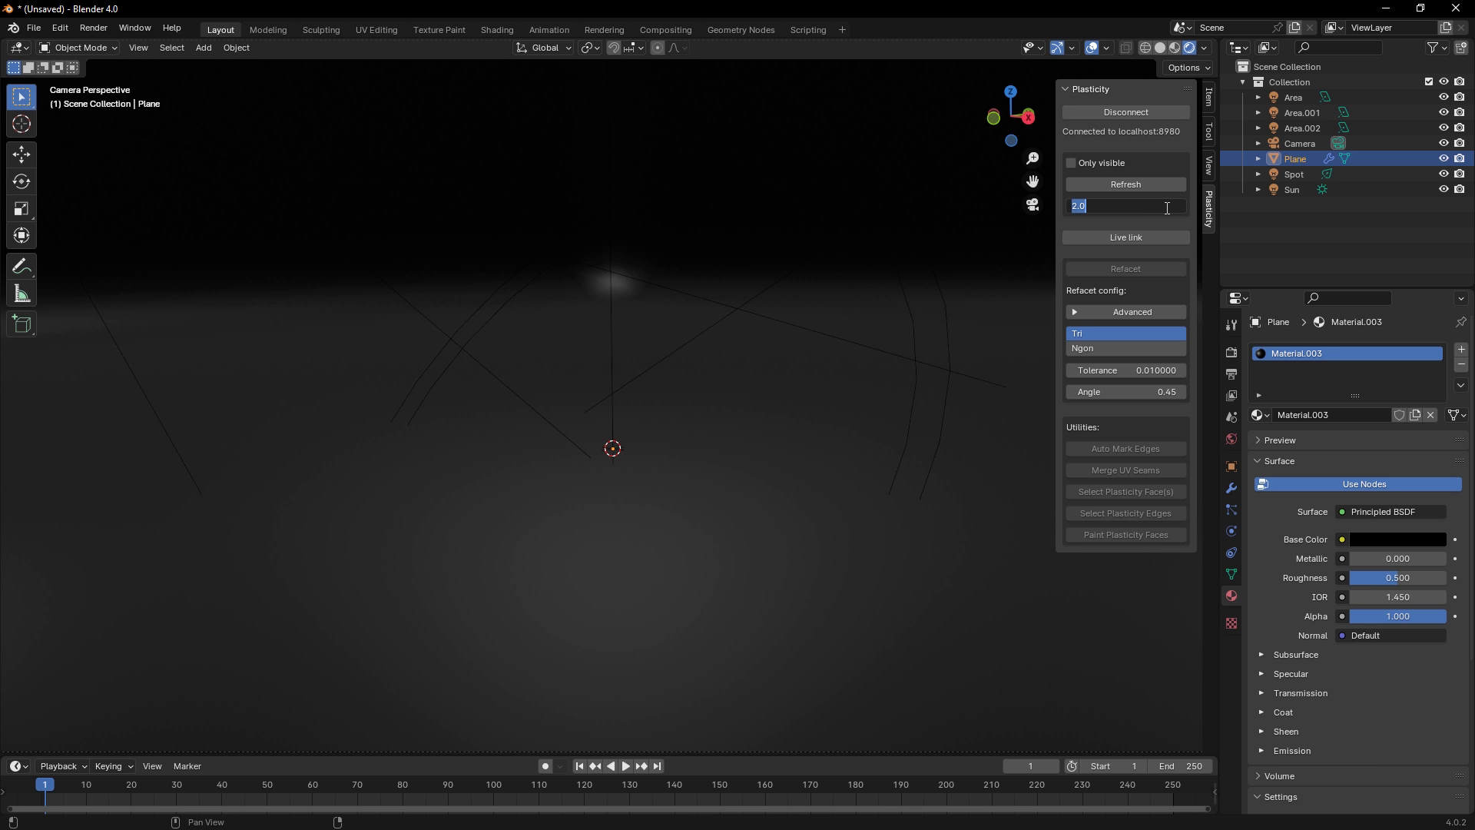
text(1)
key(Return)
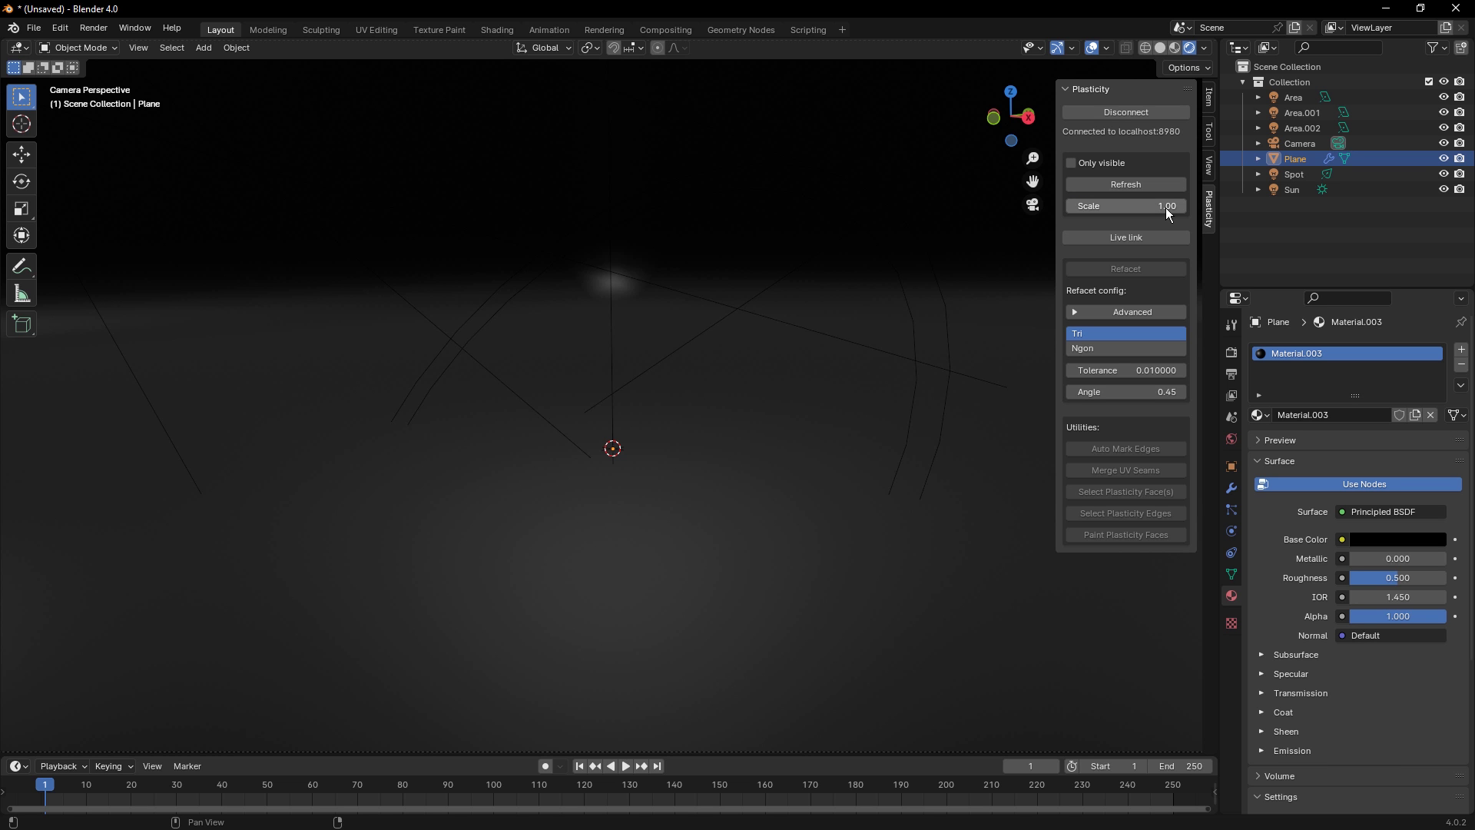
- Import the Plasticity car, then set the import scale back to 2.0
click(1147, 186)
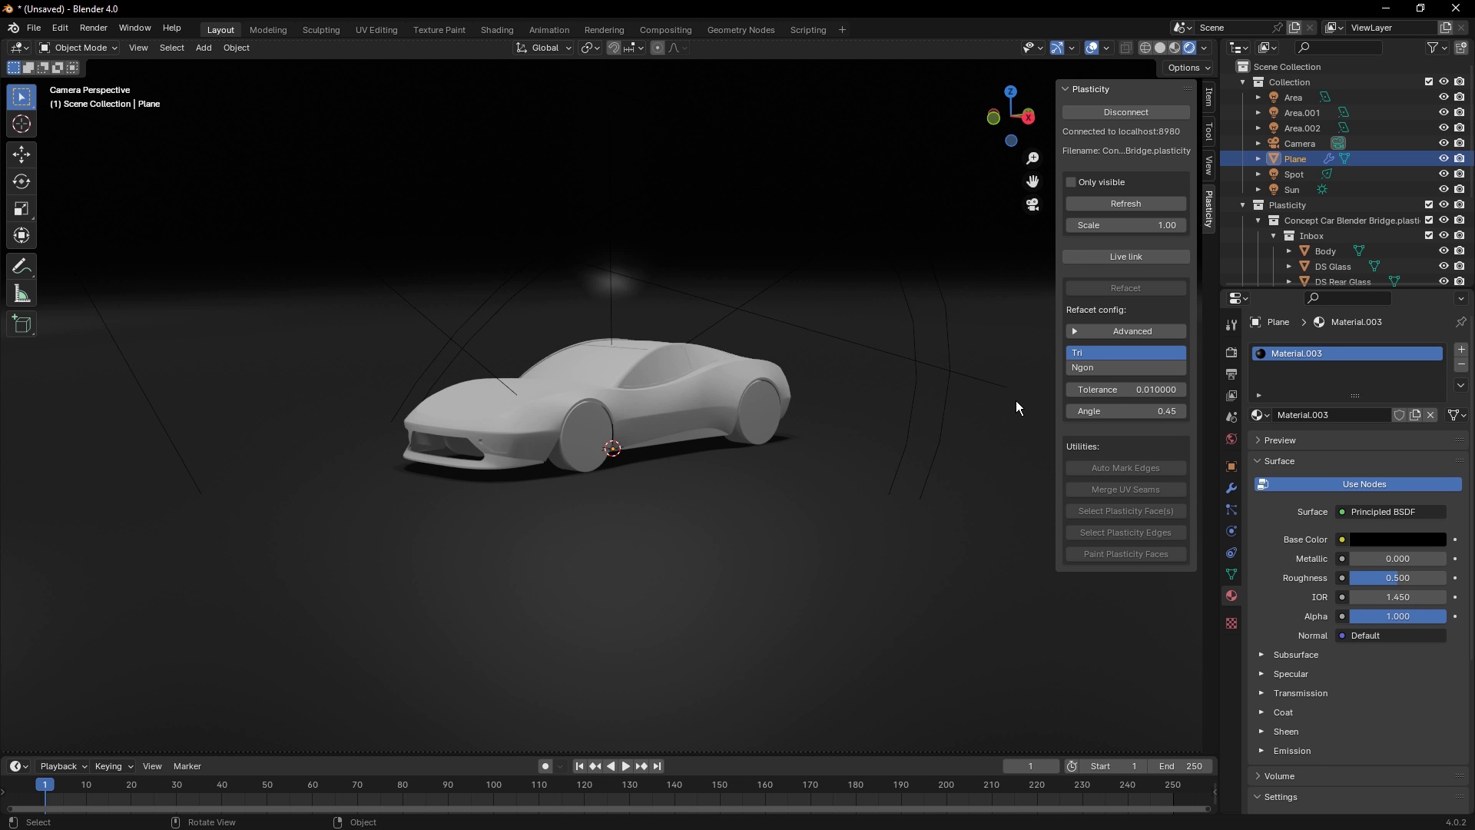
click(1164, 226)
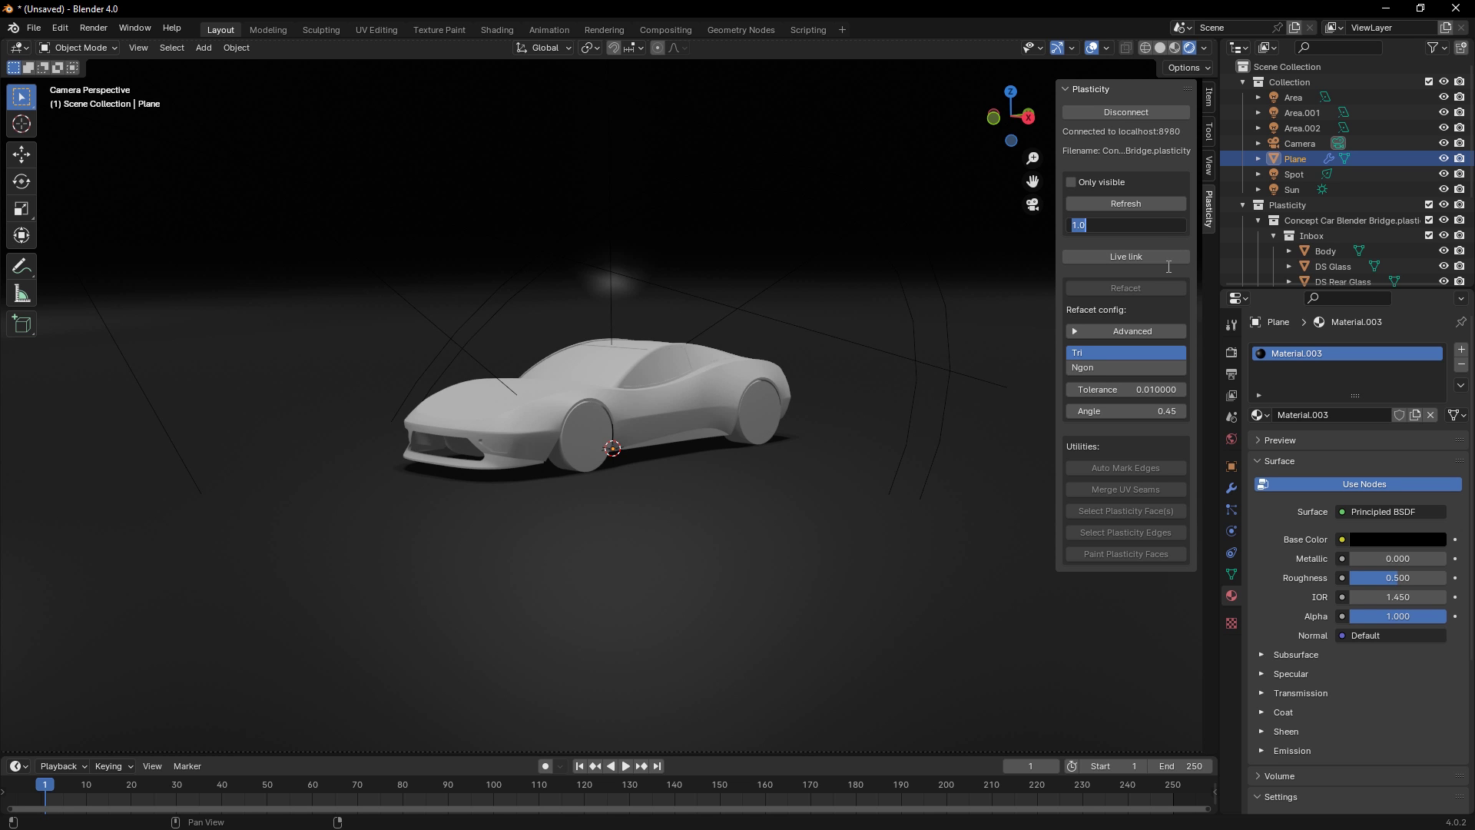
text(2.0)
key(Return)
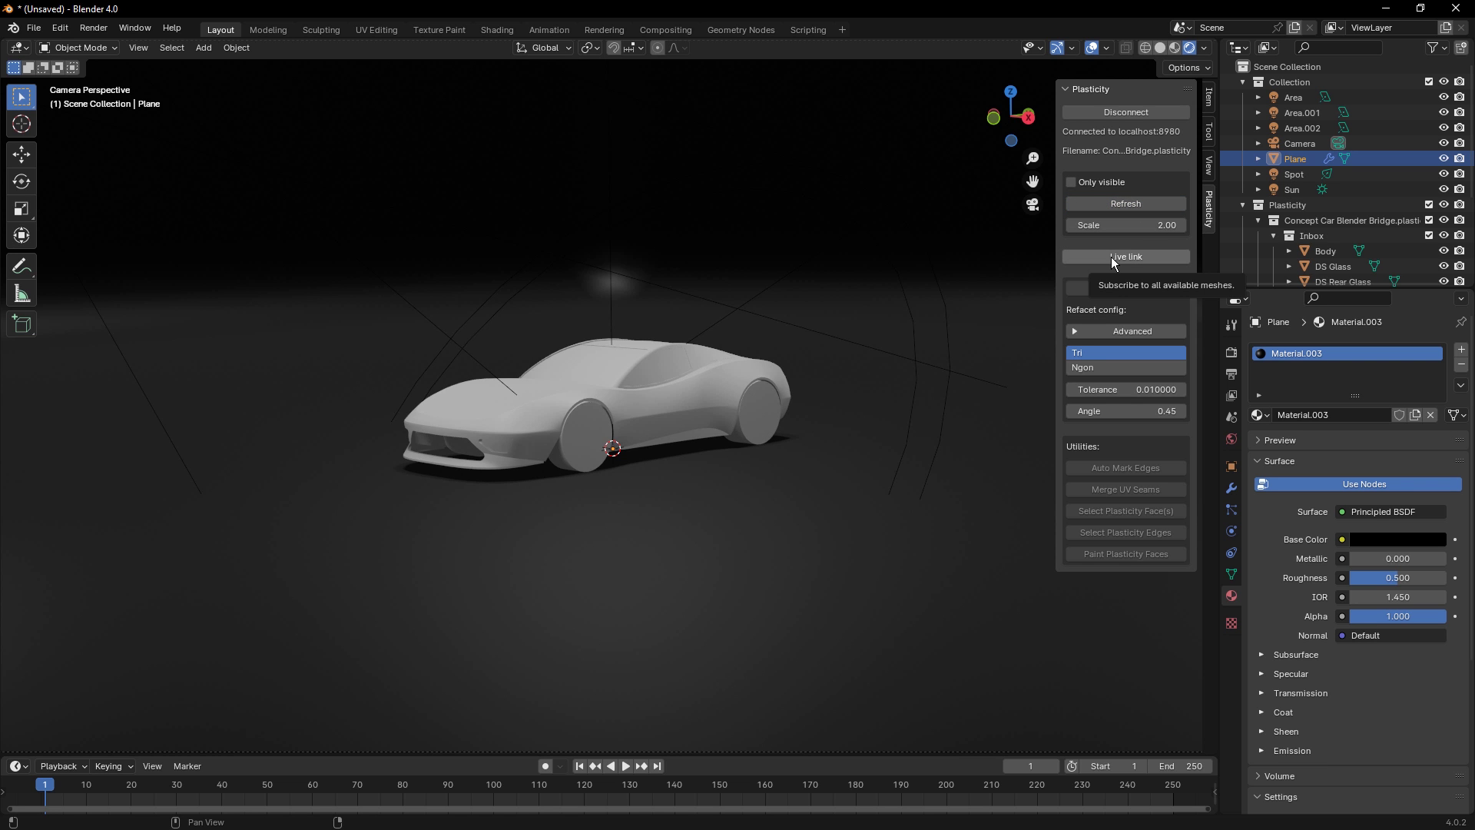
- Delete the Plasticity collection, re-import the car at scale 2.0, and enable Live link
right_click(1275, 203)
click(1274, 203)
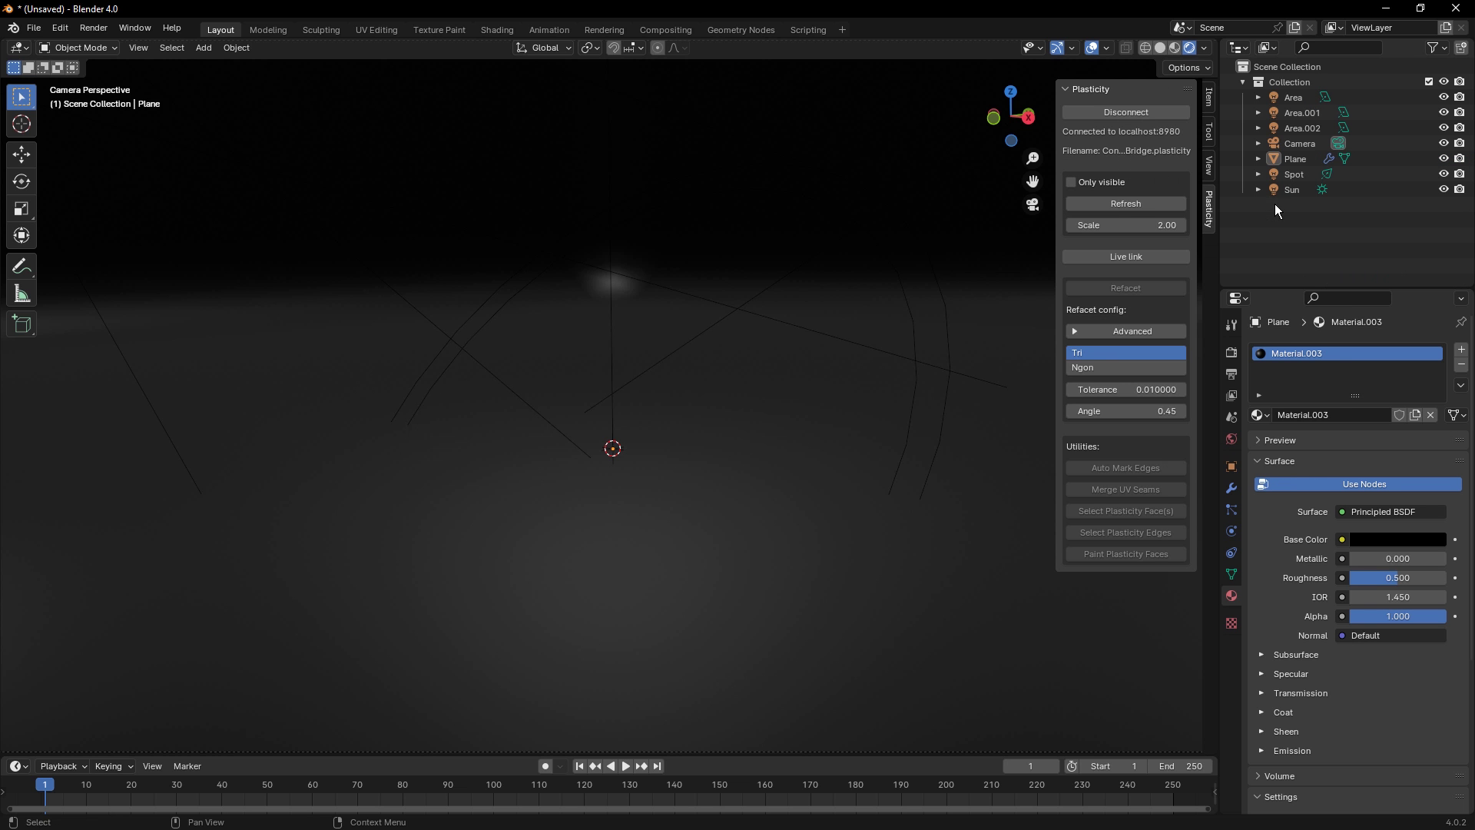
click(1149, 205)
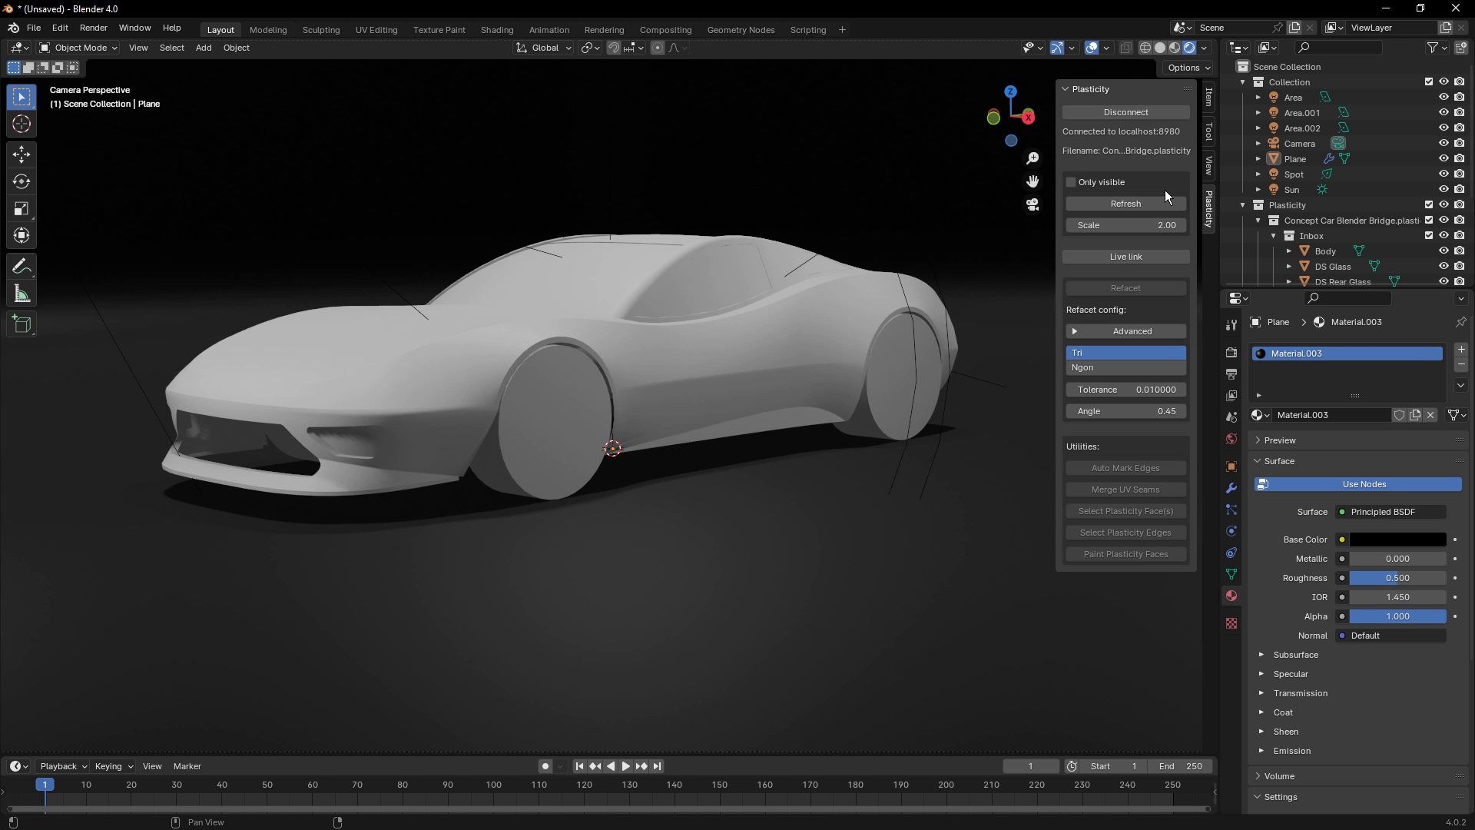
click(1123, 258)
- Push the front wheel's outer face inward with Offset Face to recess it
key(alt+Tab)
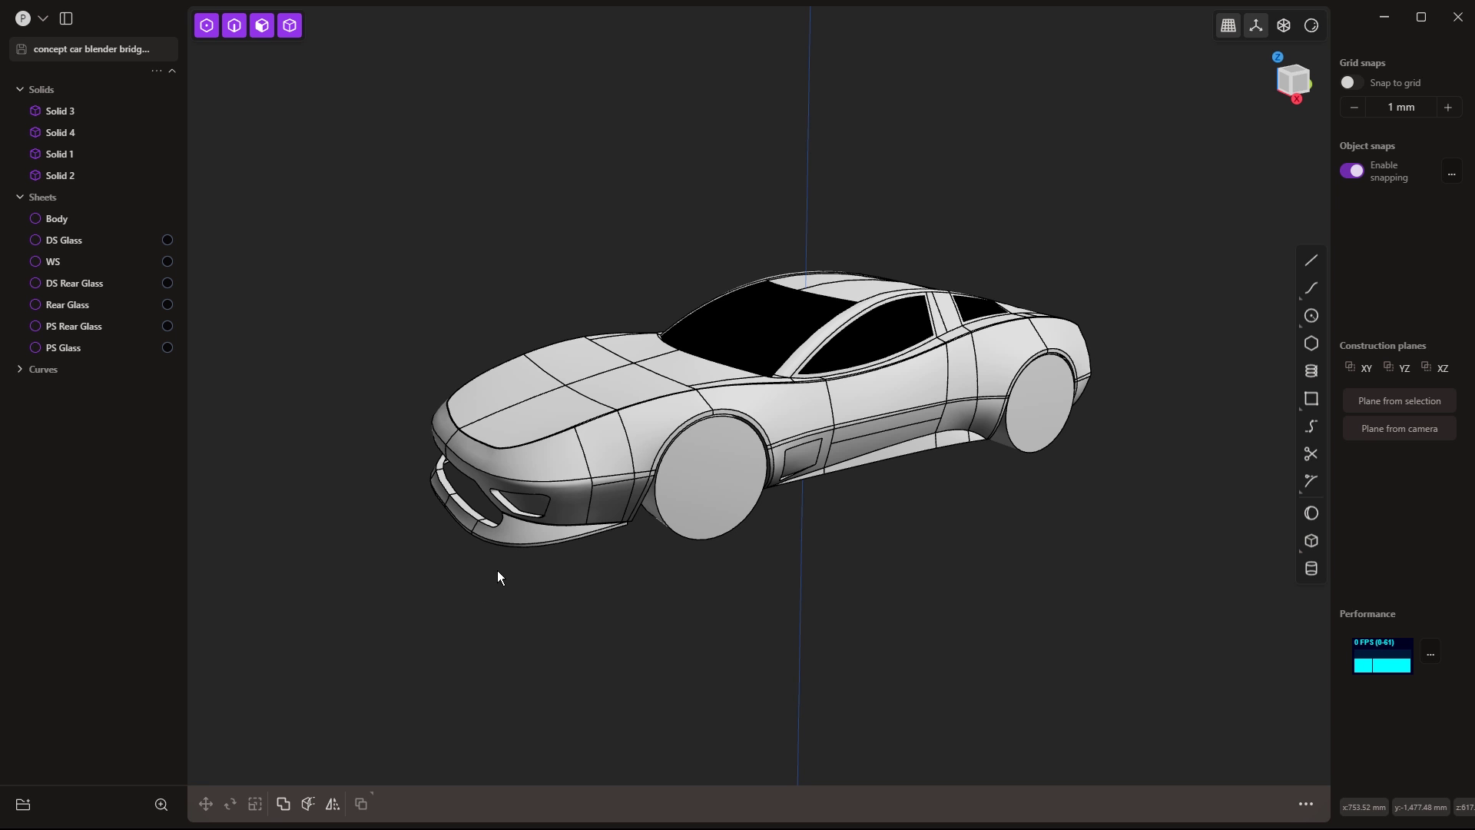
click(720, 456)
key(o)
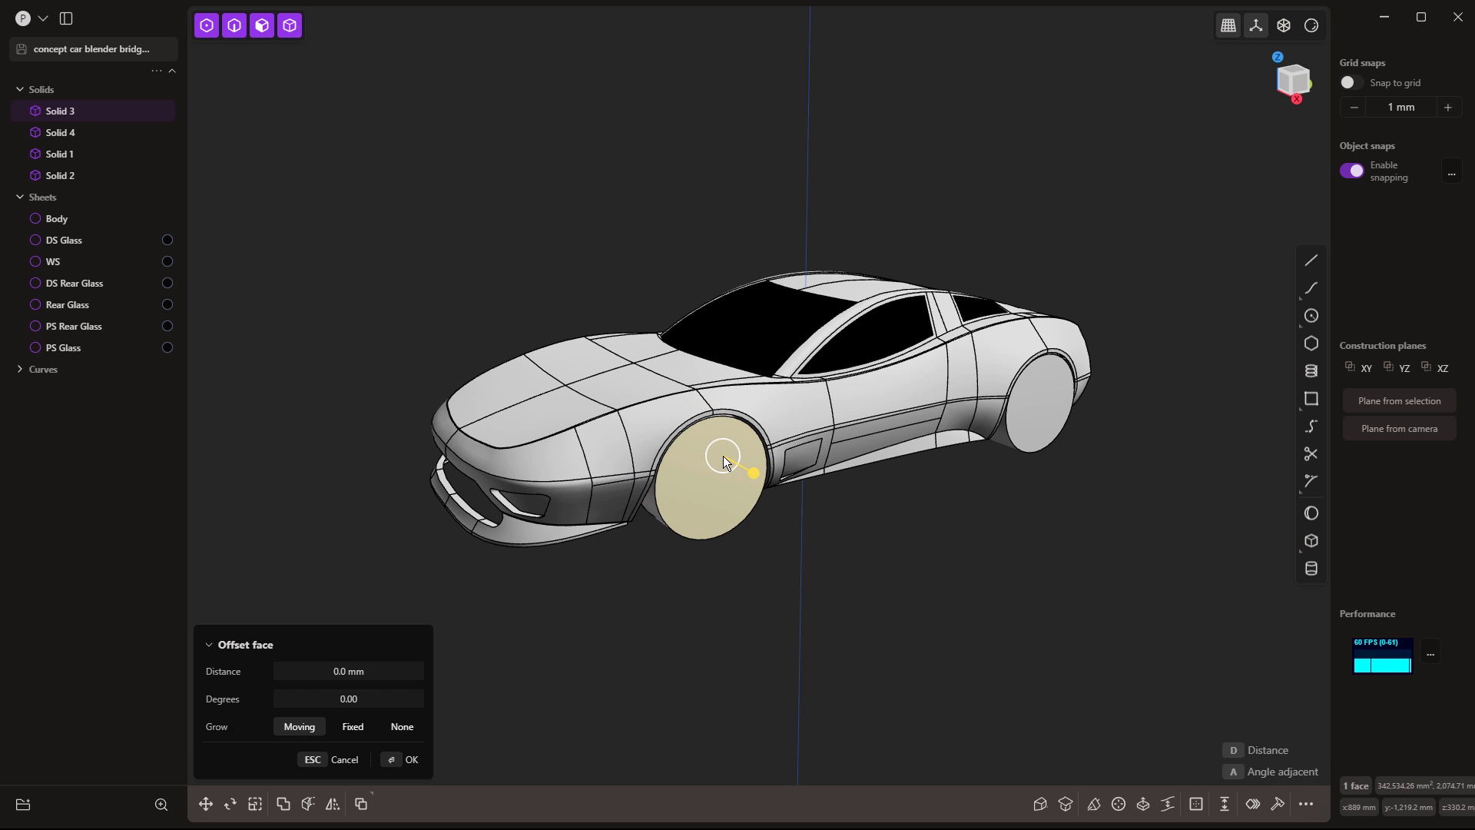
click(722, 454)
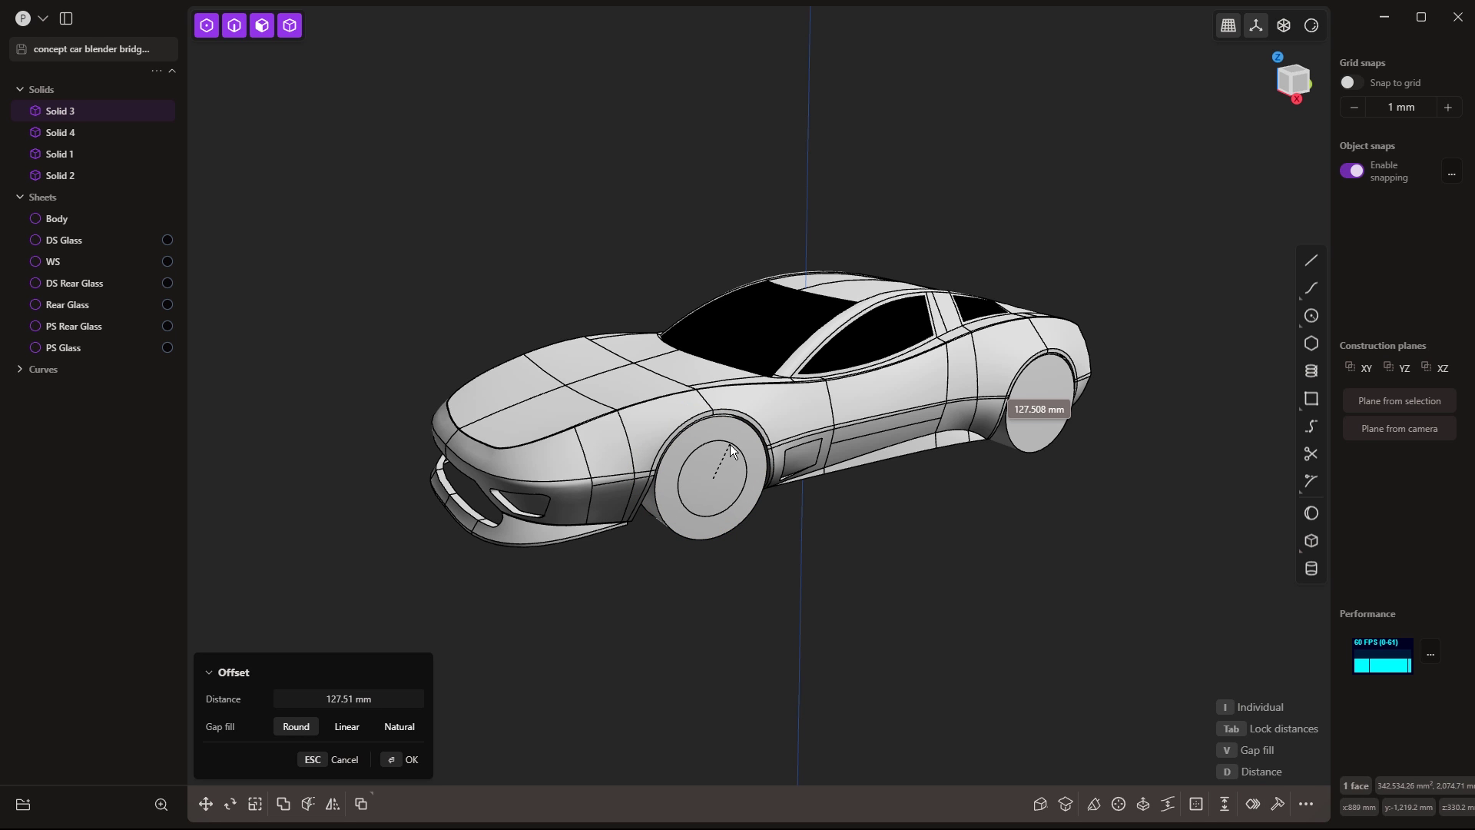
key(Escape)
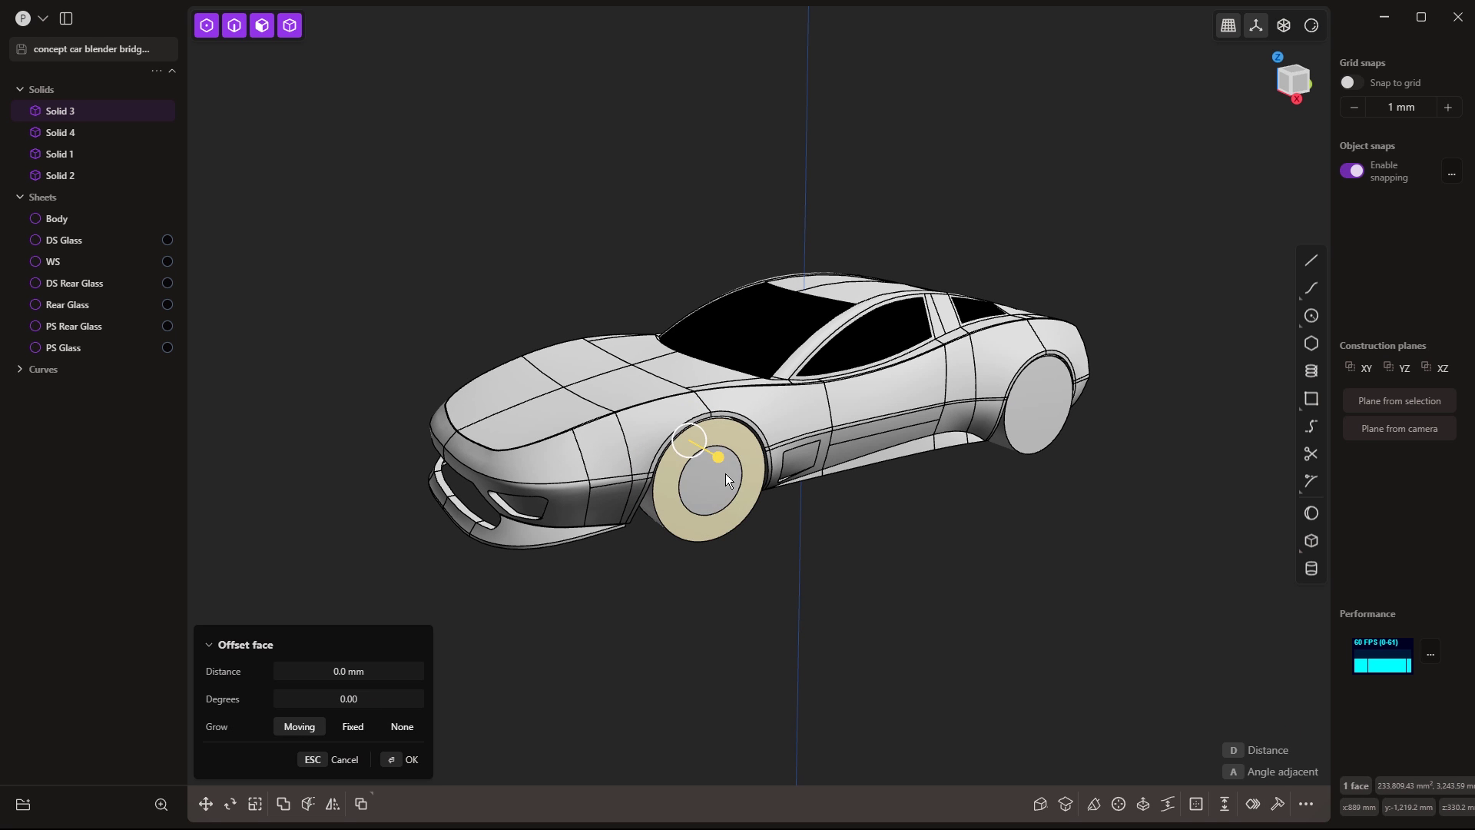
mouse_move(717, 456)
mouse_down()
mouse_move(751, 491)
mouse_move(739, 467)
mouse_up()
key(a)
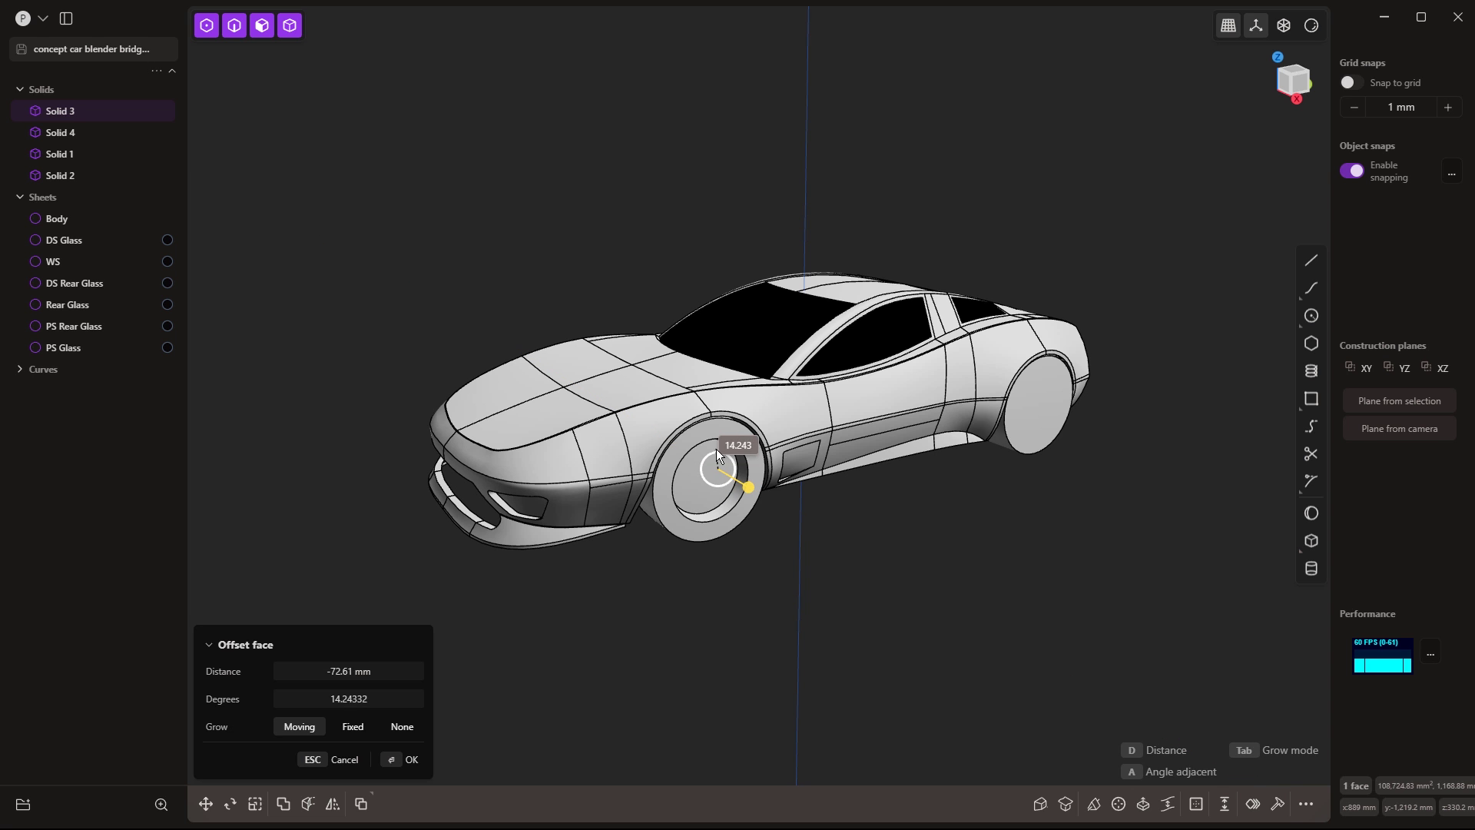
key(Escape)
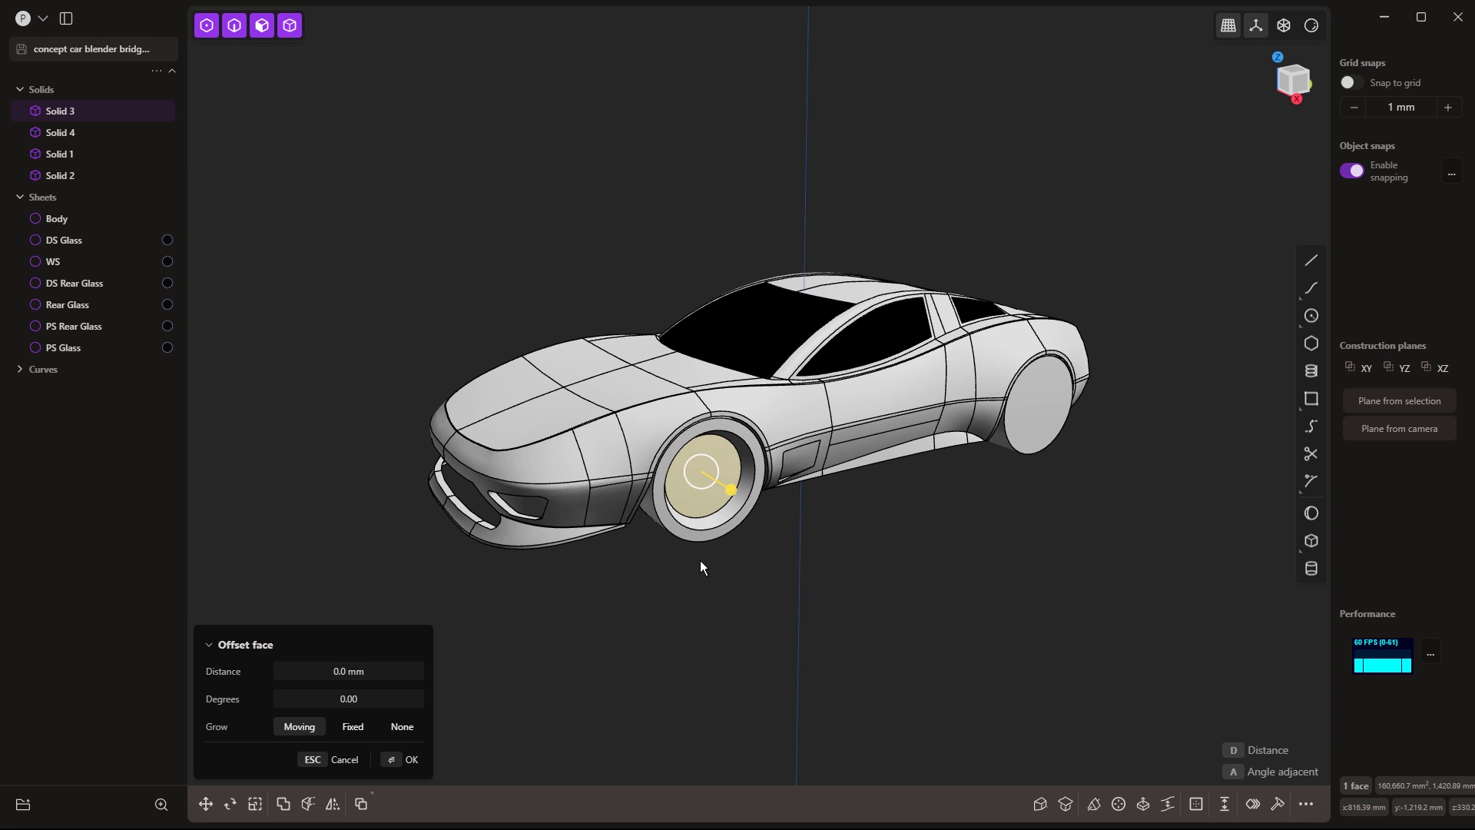
- Fillet the wheel's rim edge at 14.95 mm and go back to Blender
click(698, 542)
drag(698, 543, 697, 545)
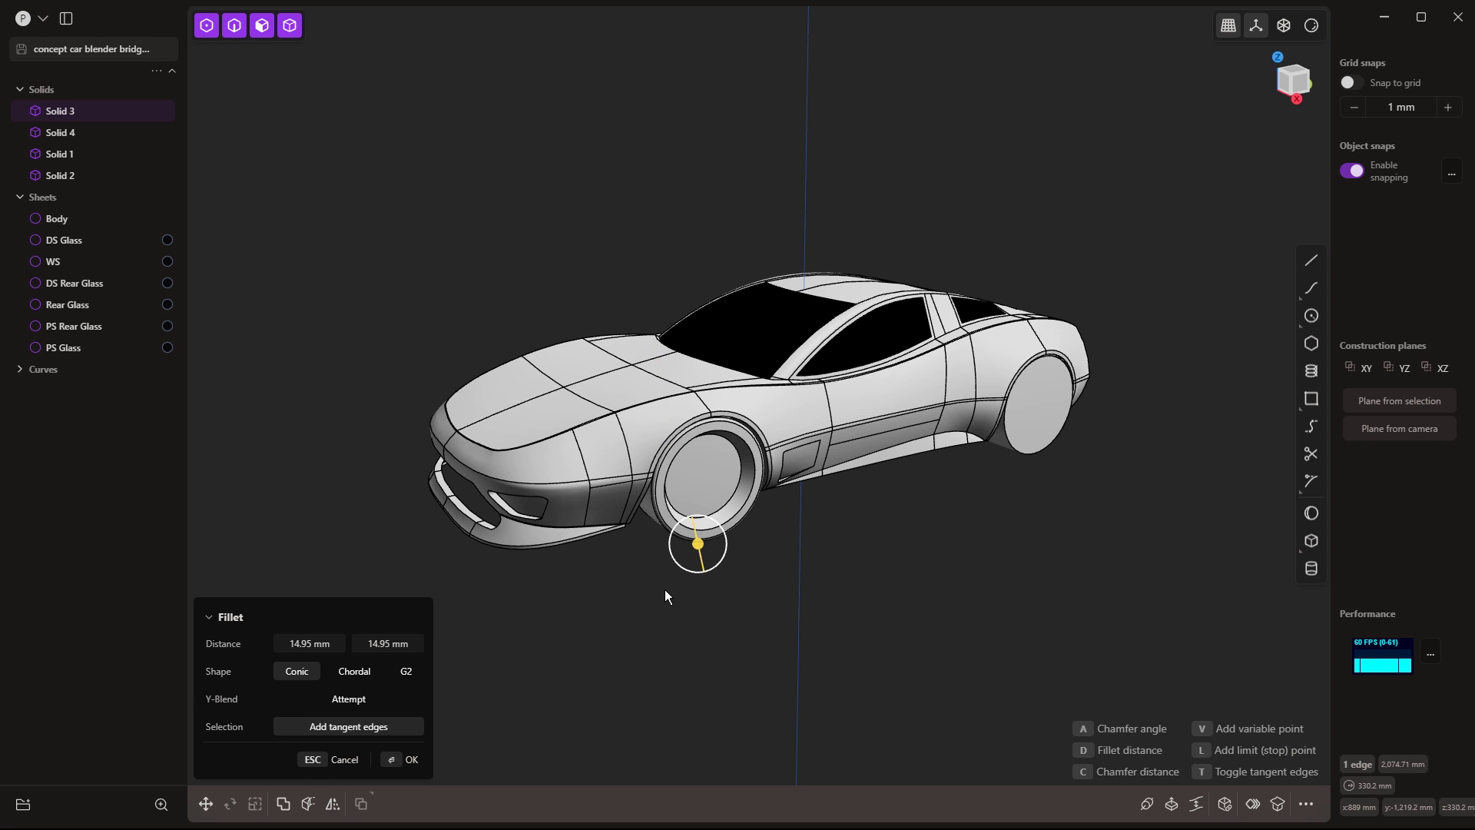
key(Return)
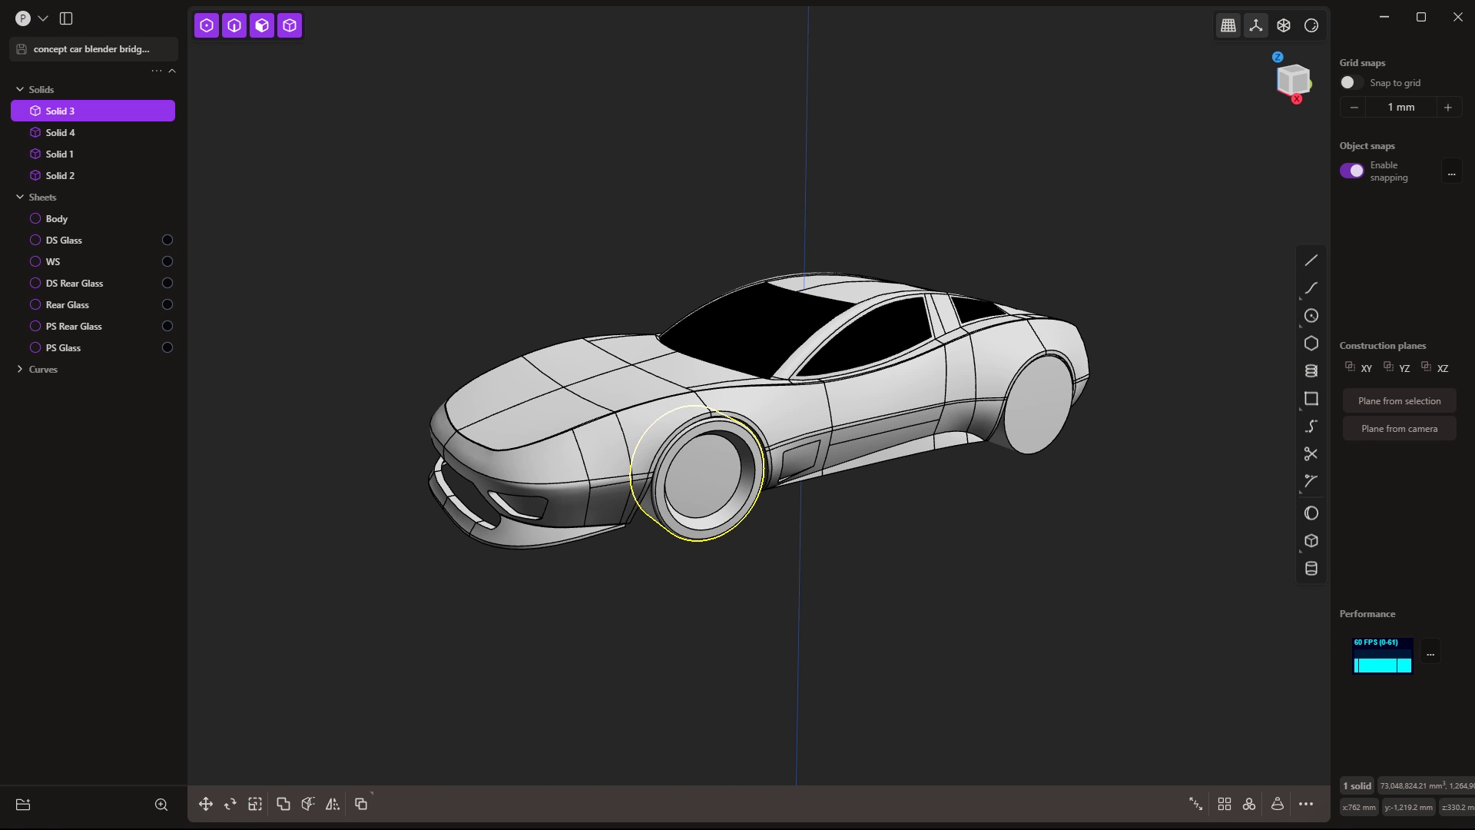
key(alt+Tab)
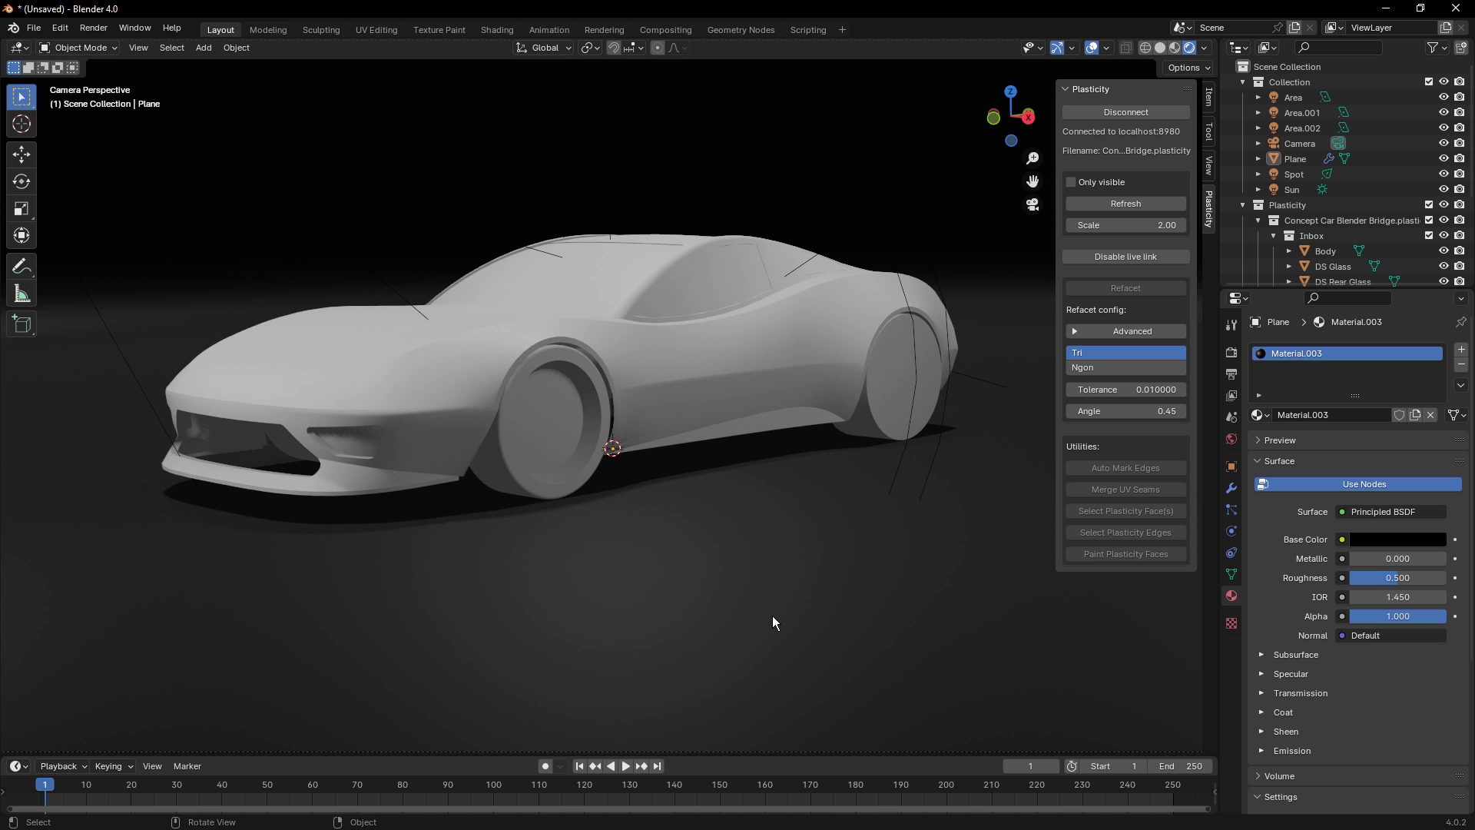
middle_drag(683, 581, 662, 548)
key(KP_0)
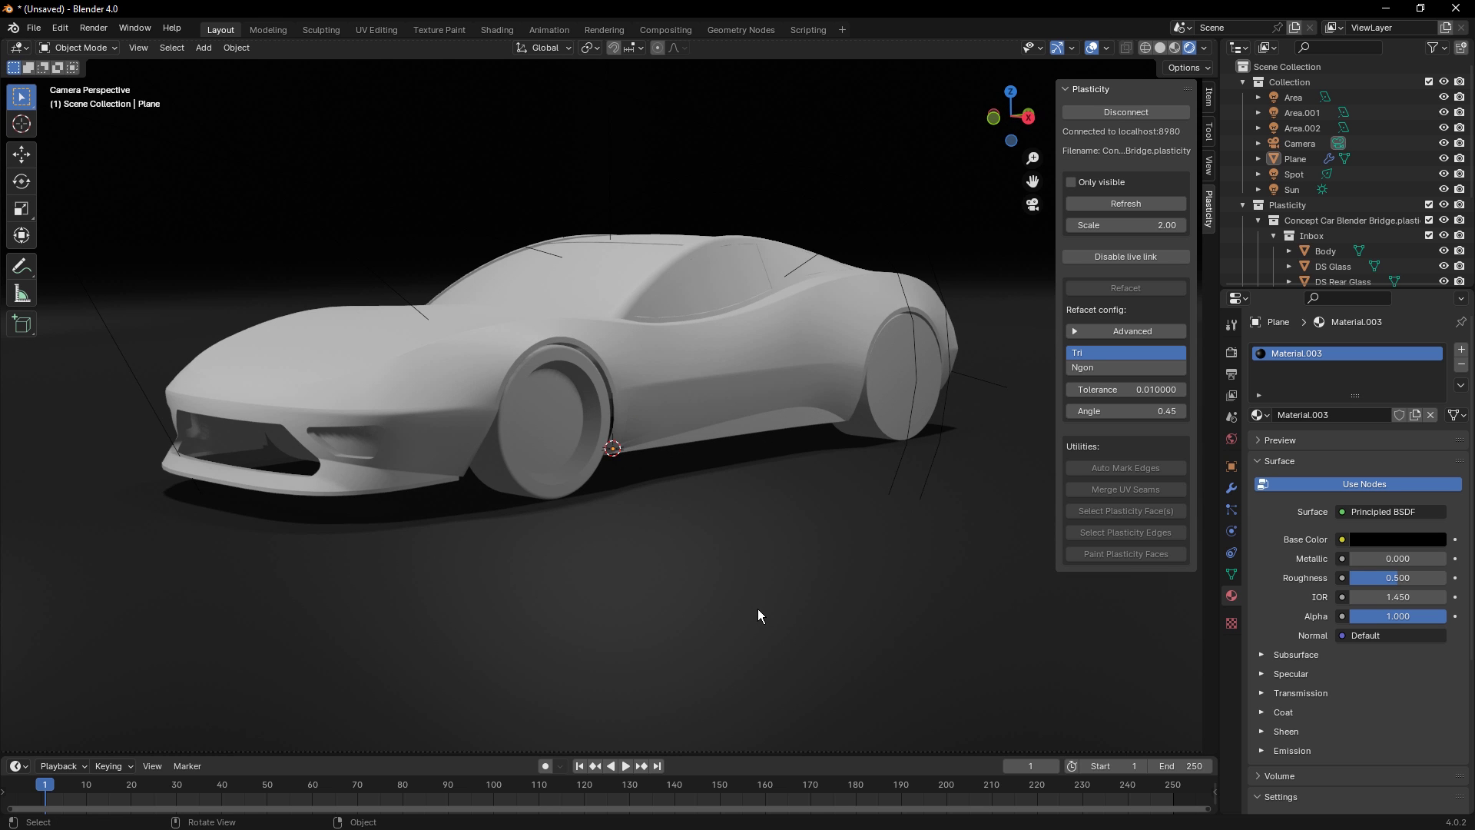
scroll(627, 396, down, 2)
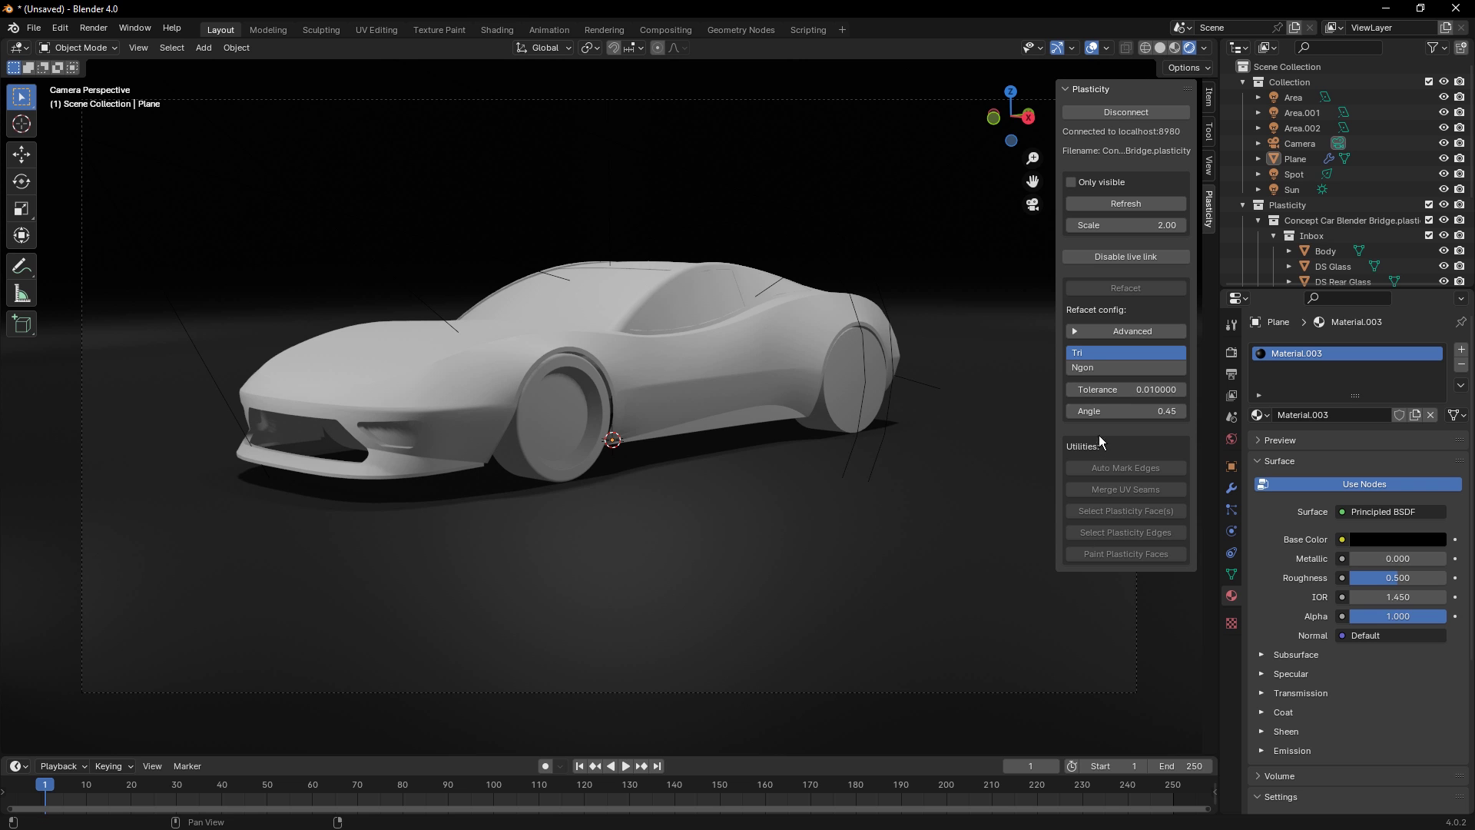
- Show Body in Wireframe and refacet it in Tri mode, tolerance 0.01, angle 0.45
click(725, 360)
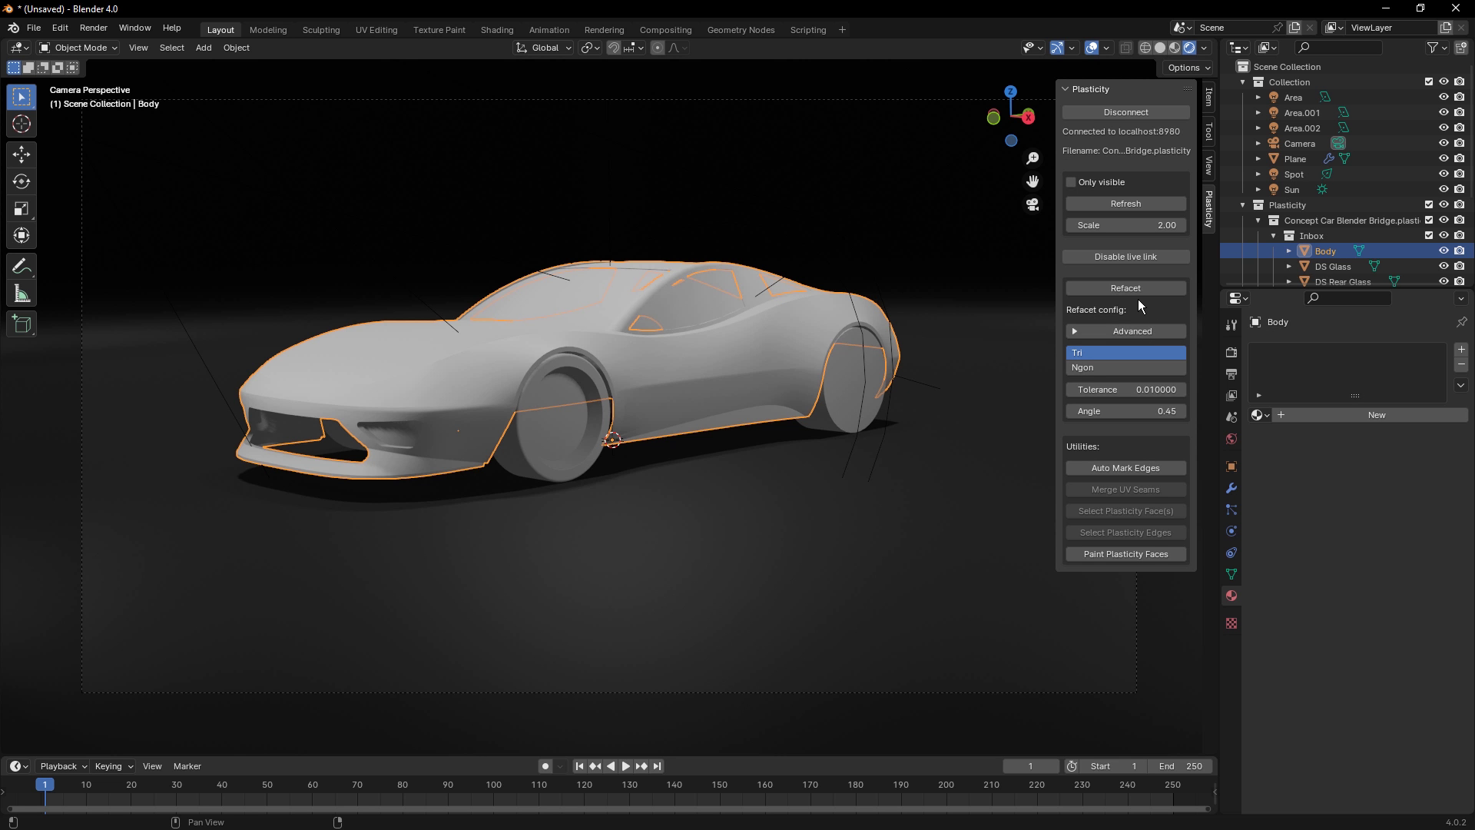
click(1146, 48)
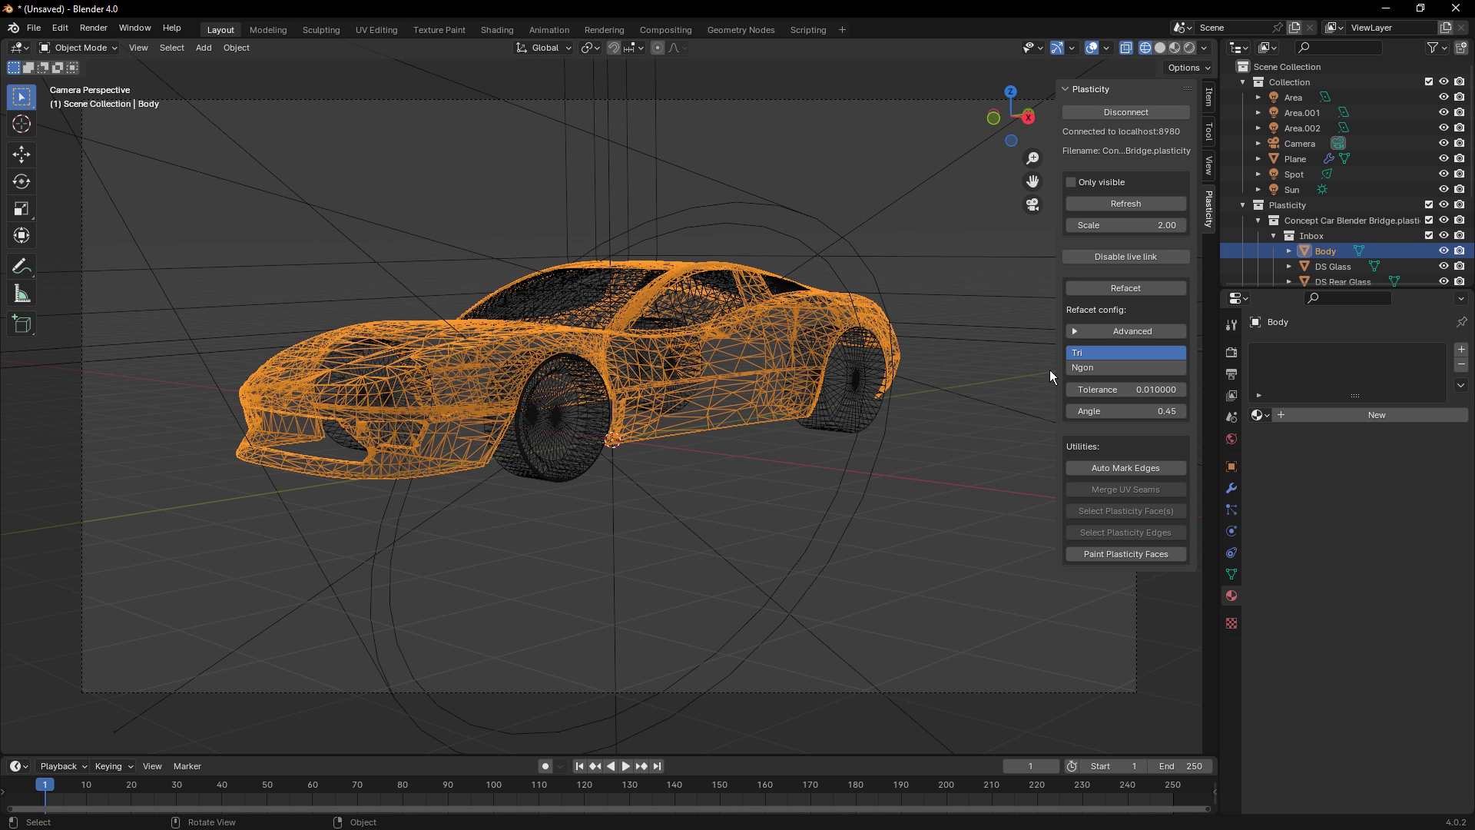
click(1137, 336)
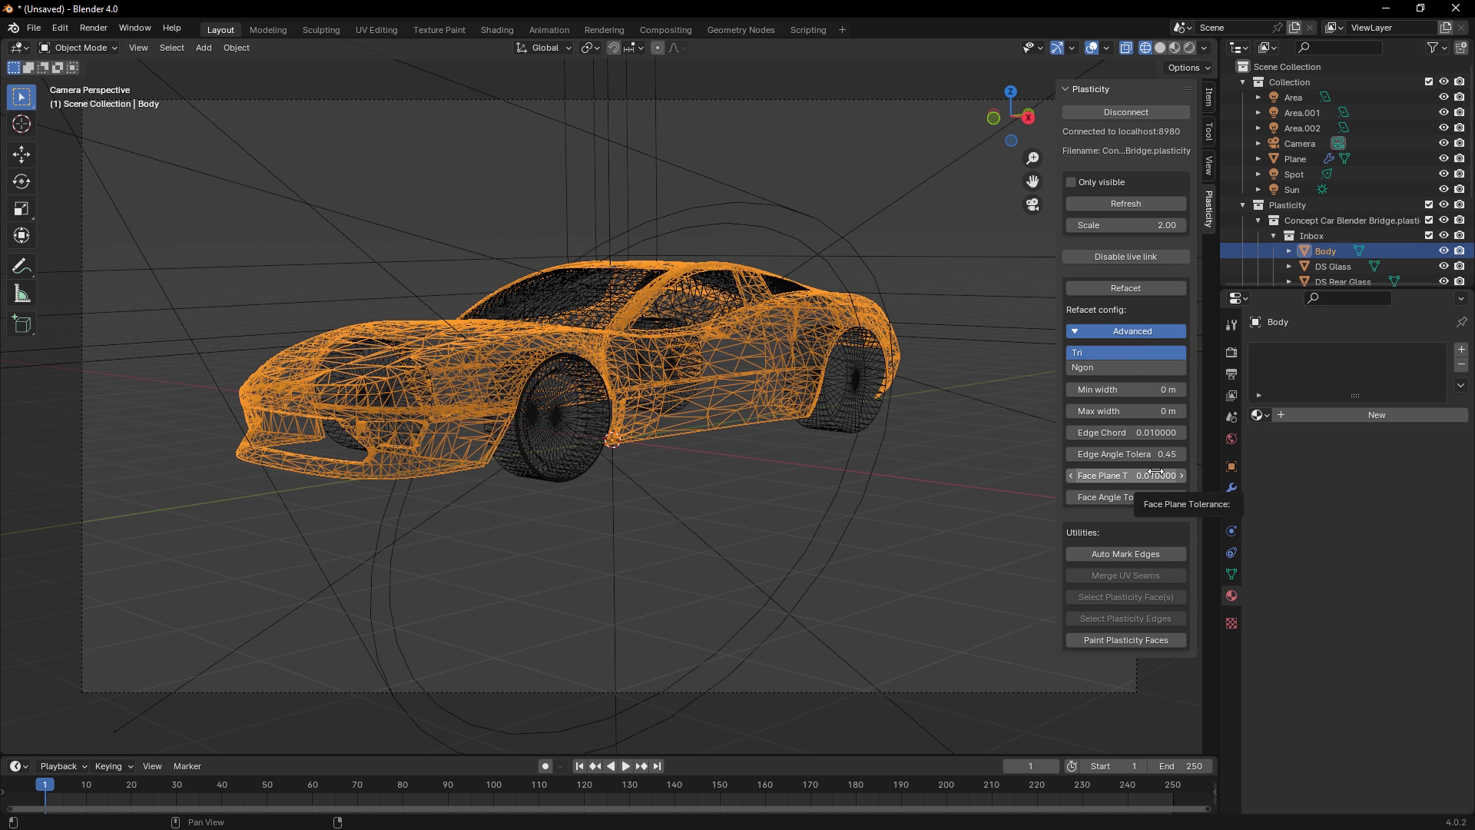
click(1131, 289)
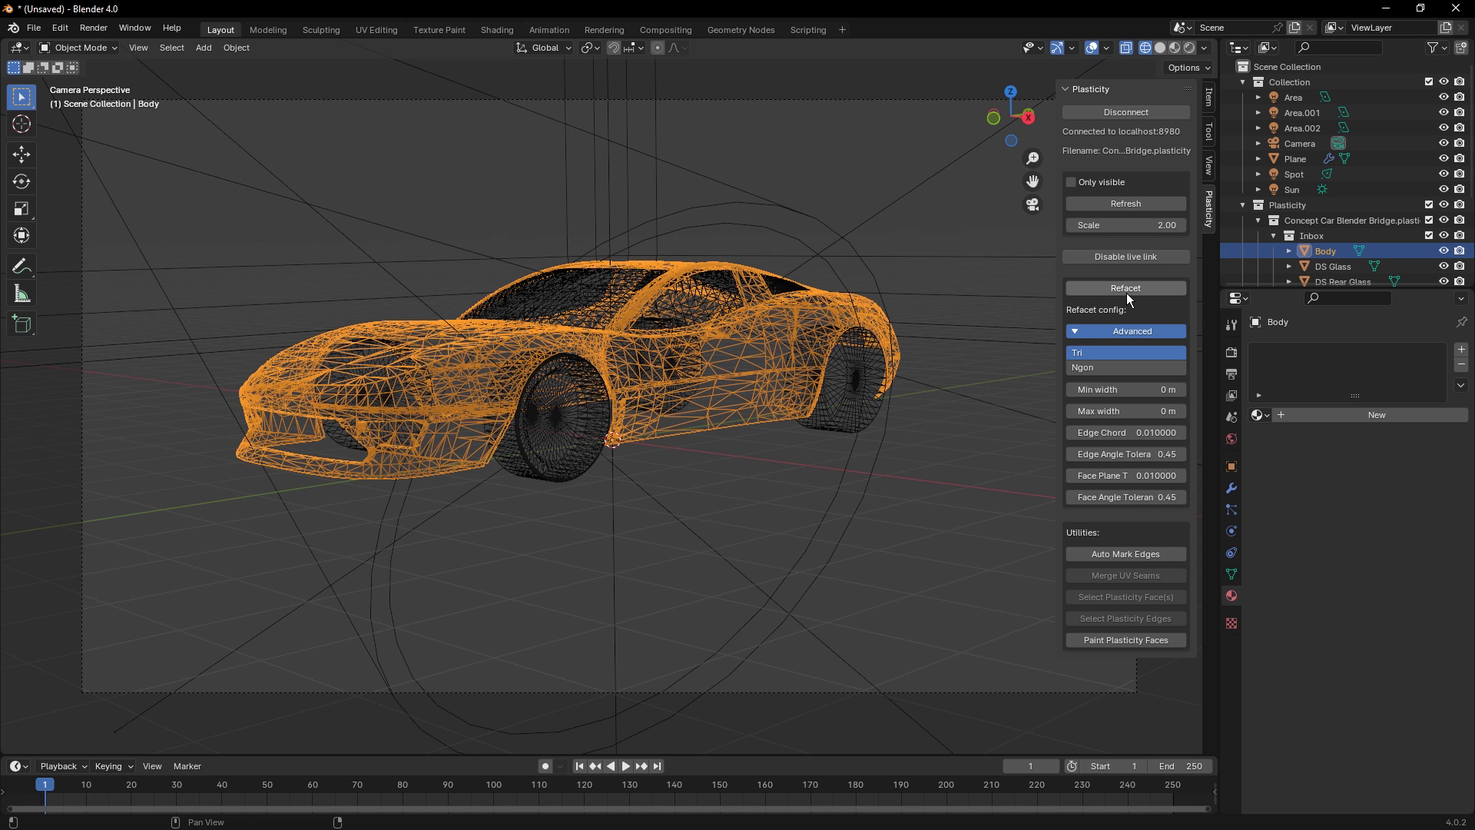
click(1108, 330)
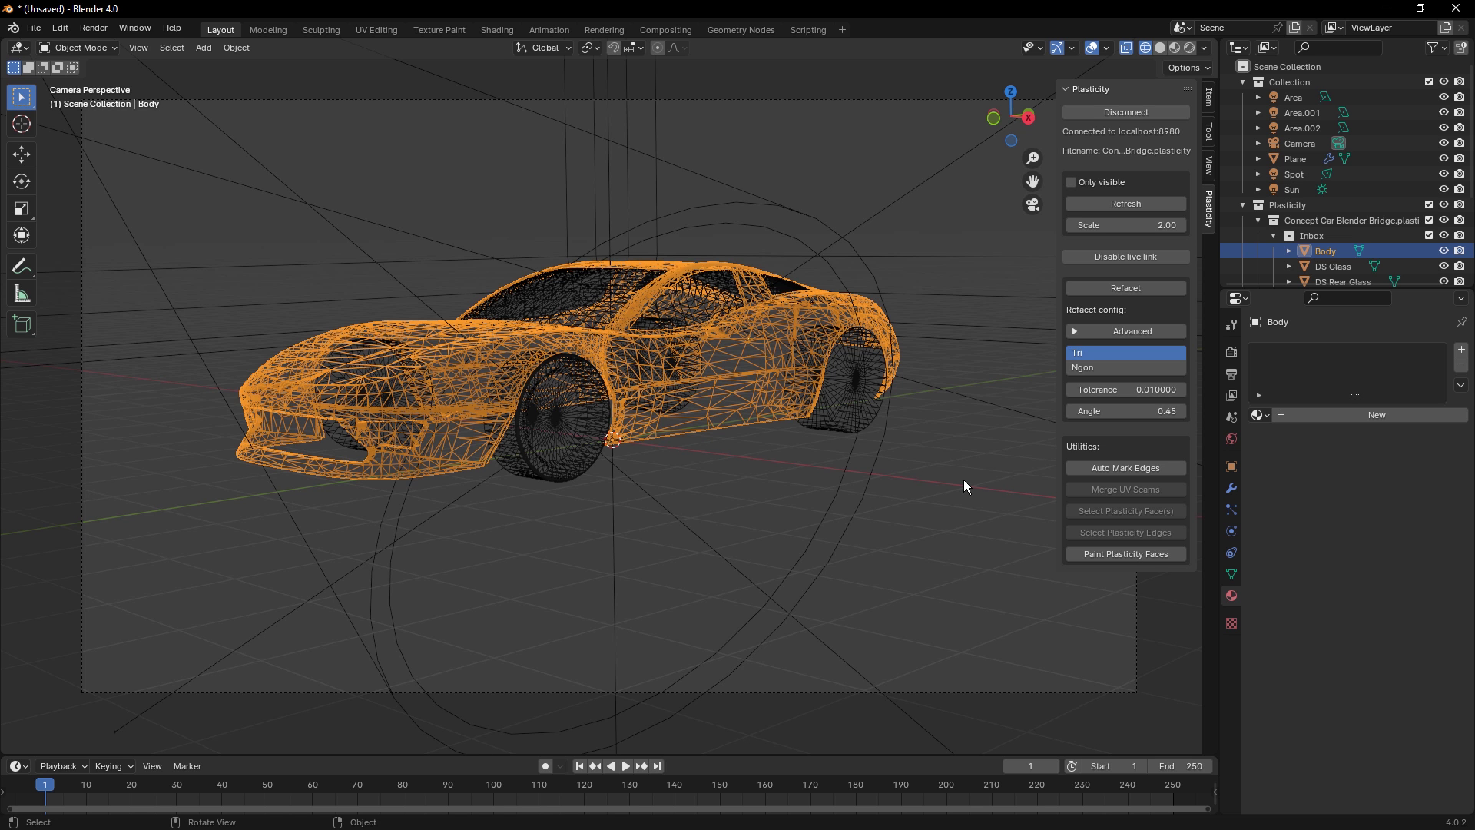
- In Rendered shading from a free perspective view, auto-mark the body's Plasticity face-border edges
click(1189, 48)
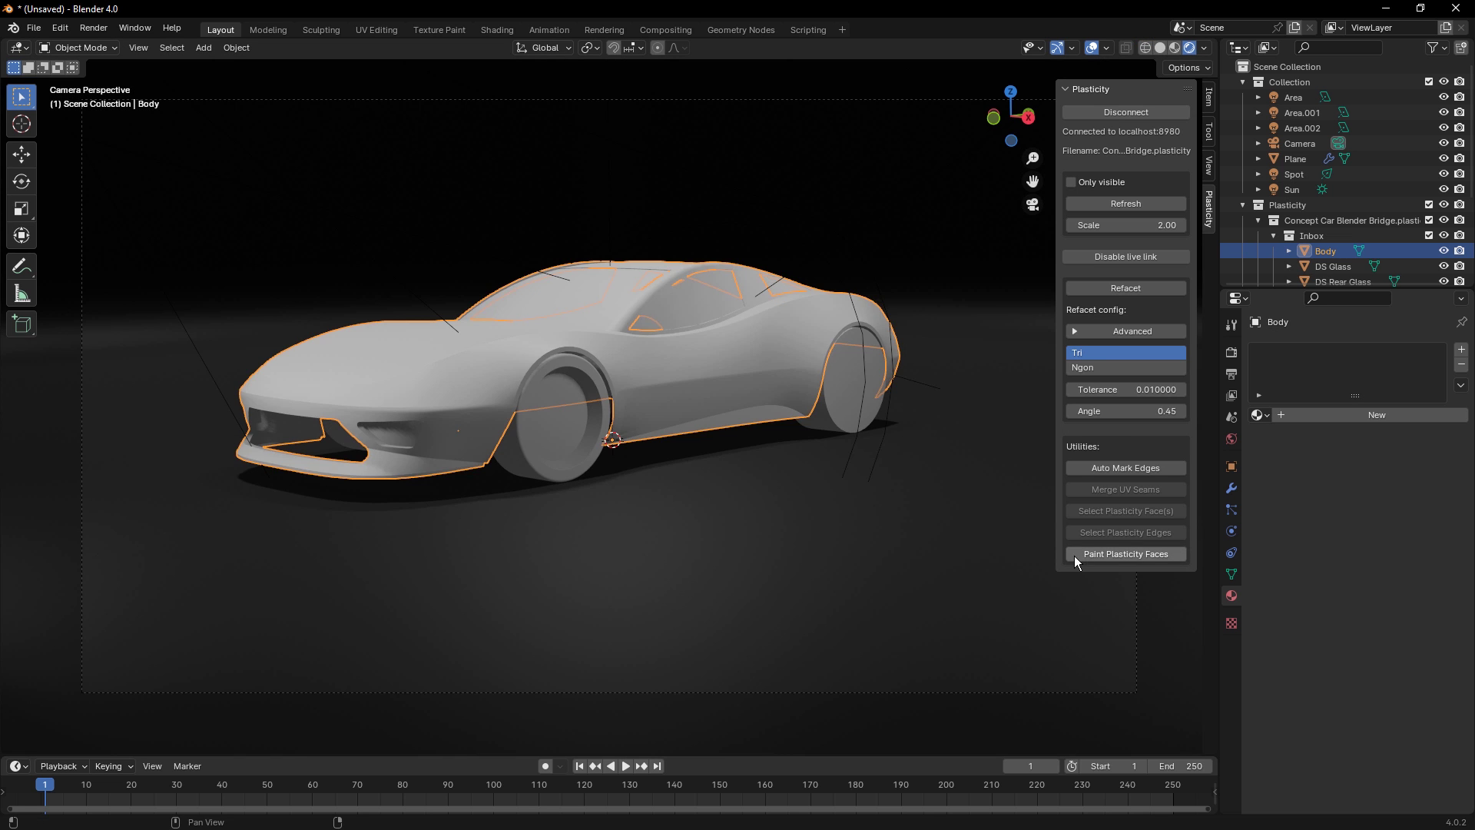
key(KP_0)
scroll(734, 431, up, 3)
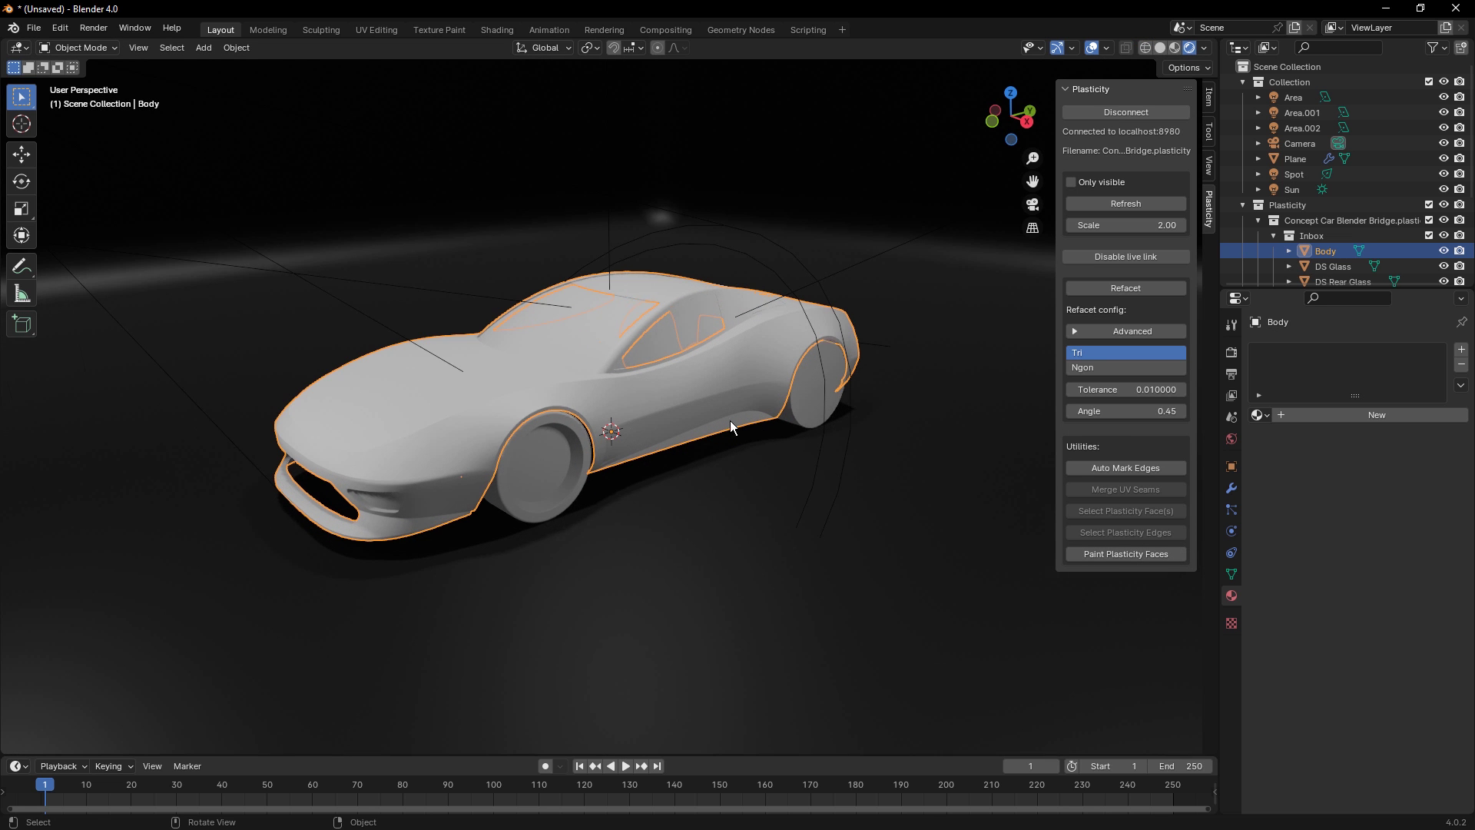
click(1163, 465)
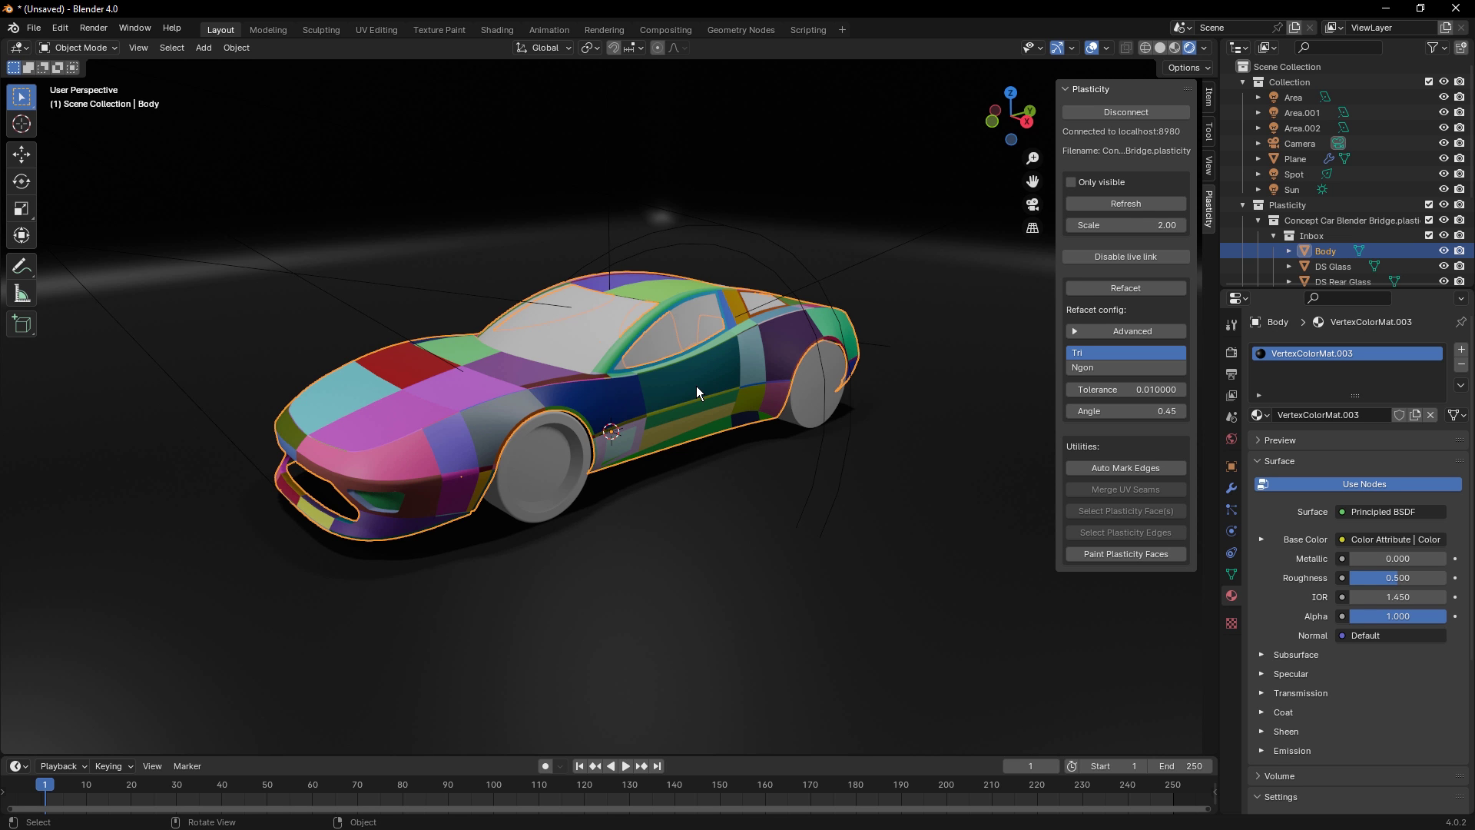
- Unwrap the body in the UV Editing workspace using Angle Based with a 0.001 margin
click(388, 31)
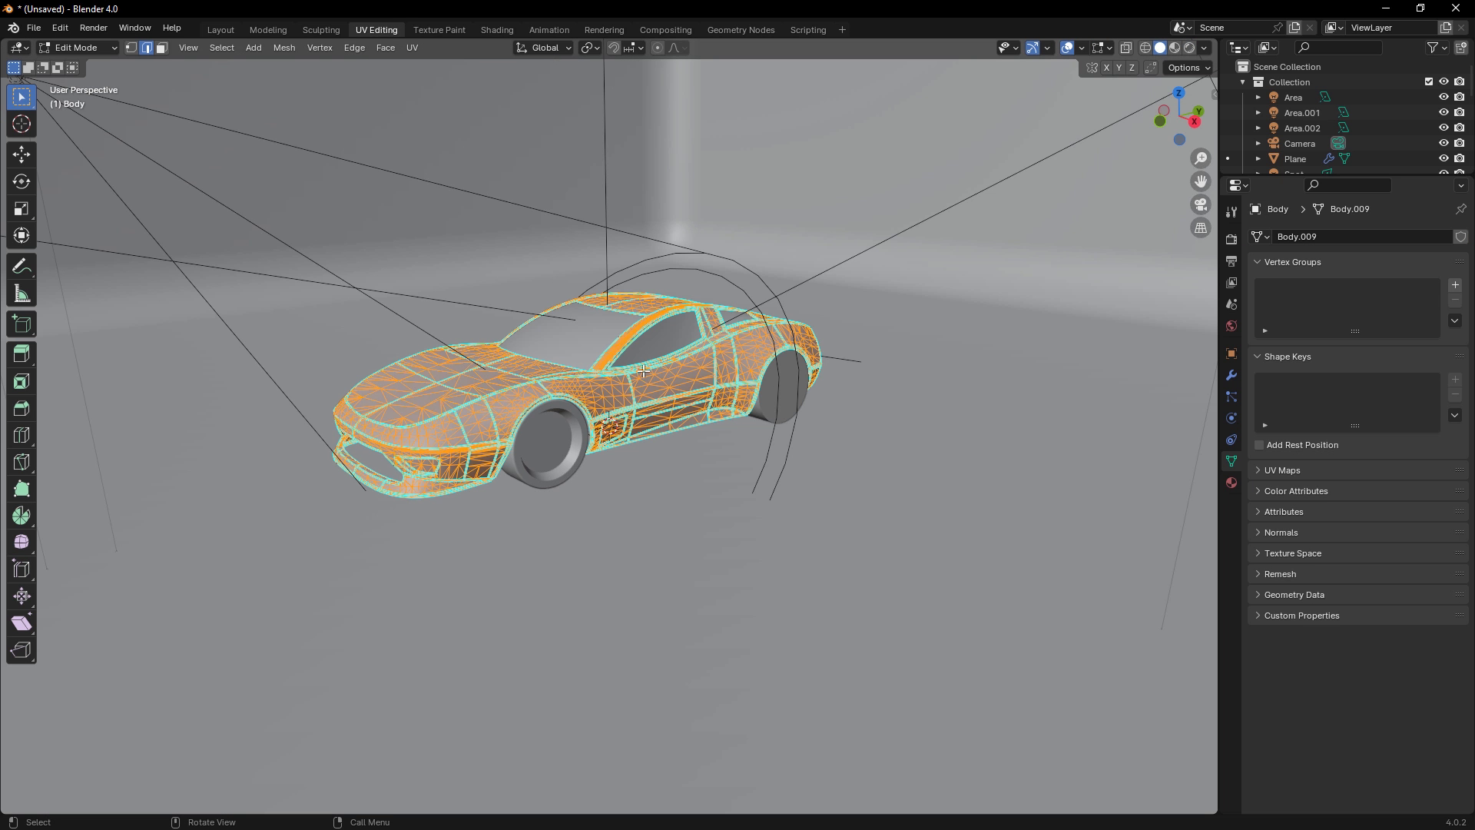
click(412, 49)
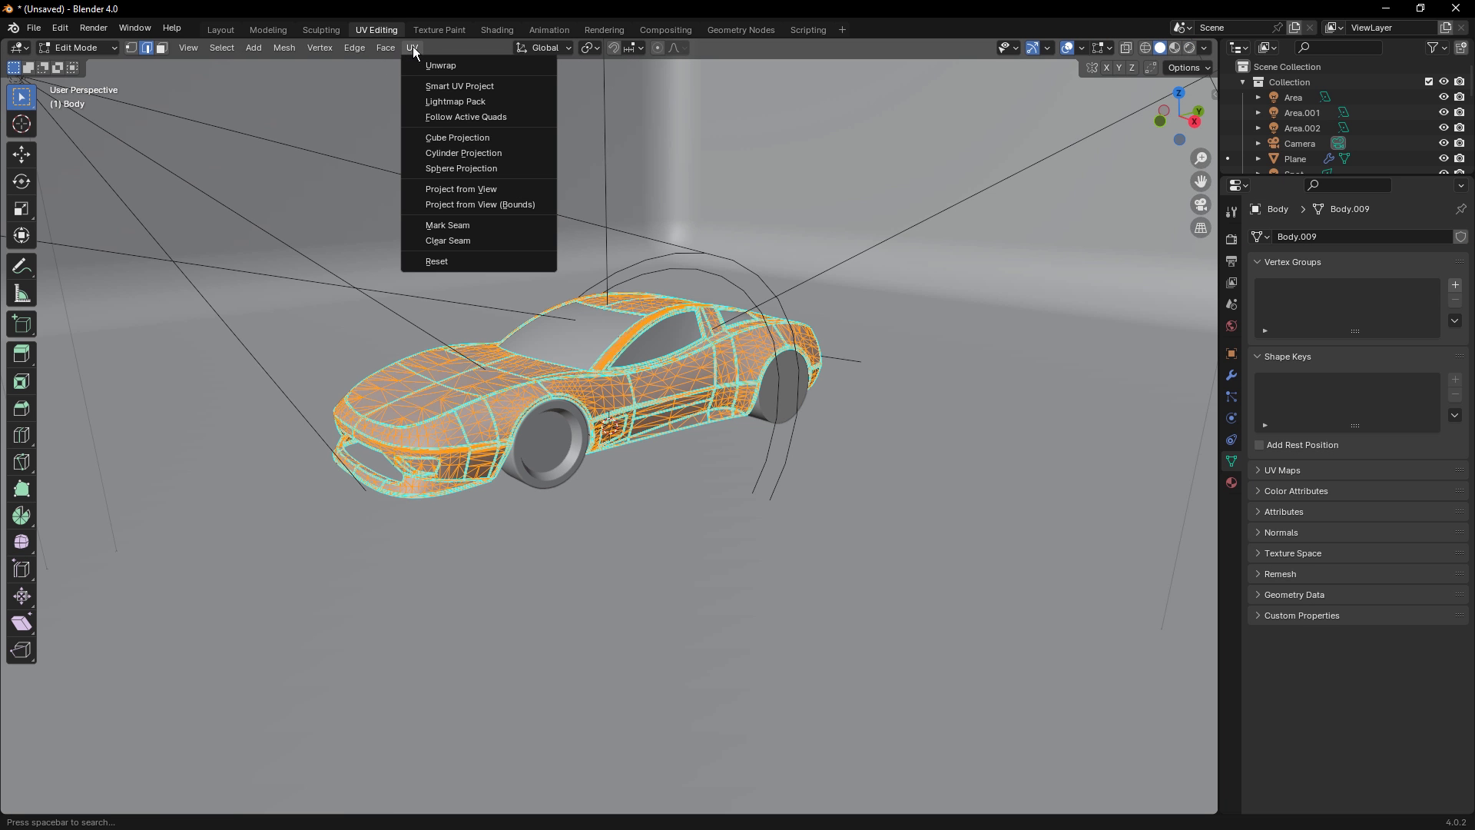
click(443, 67)
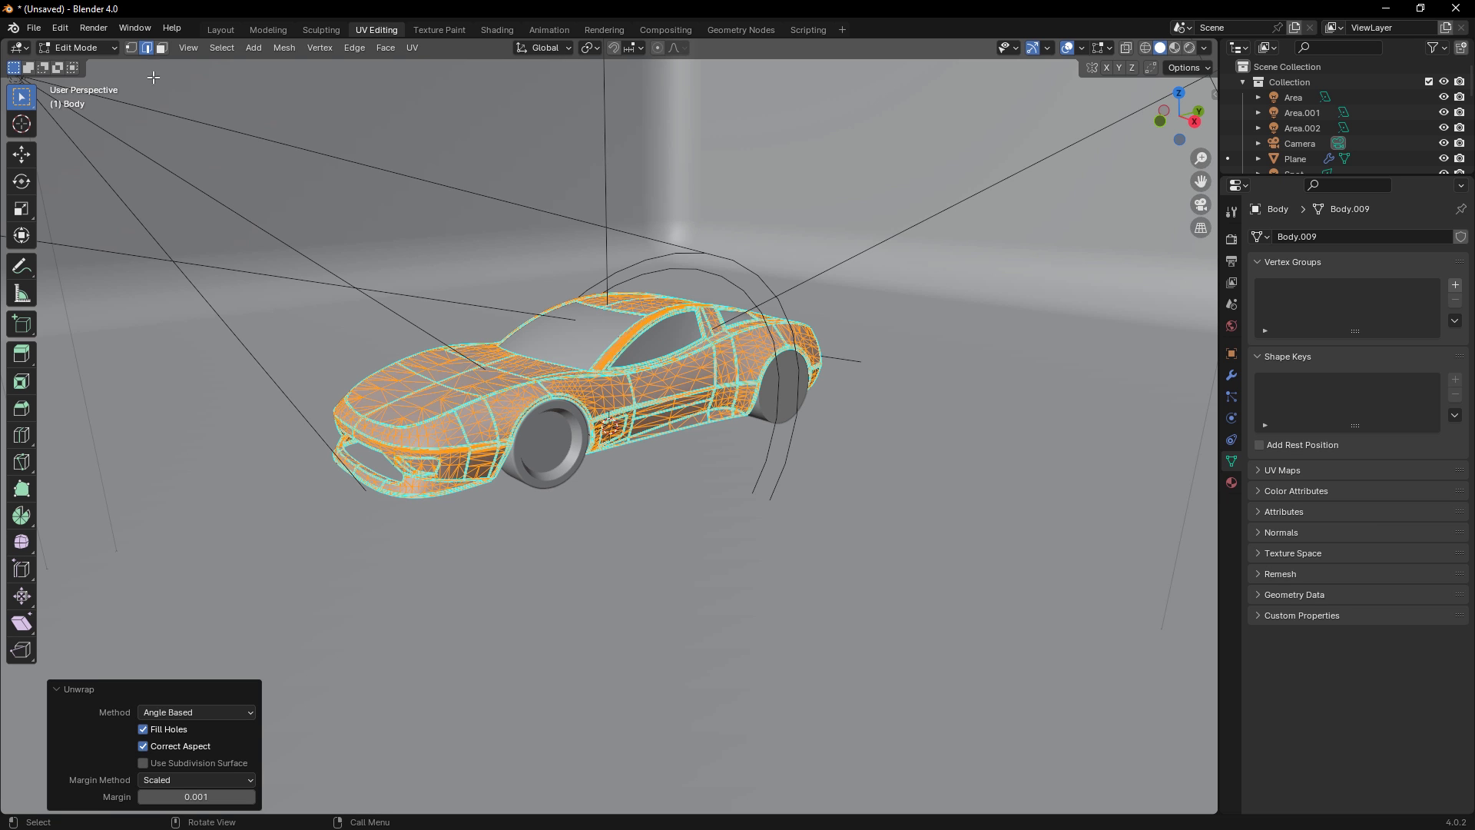
- Inspect the packed UV islands in the UV Editor, then return to the 3D Viewport
click(20, 47)
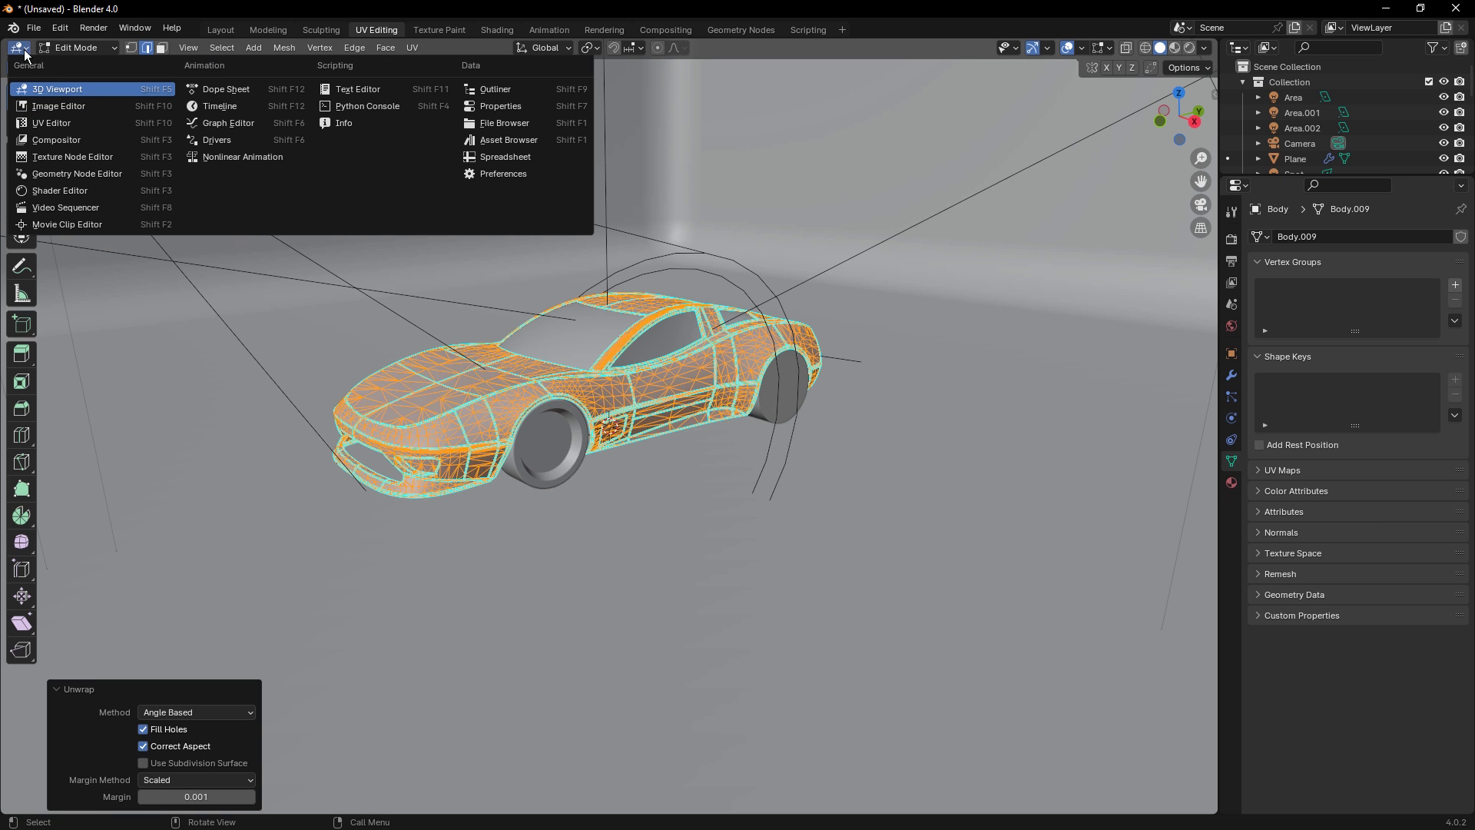
click(64, 123)
scroll(594, 471, up, 6)
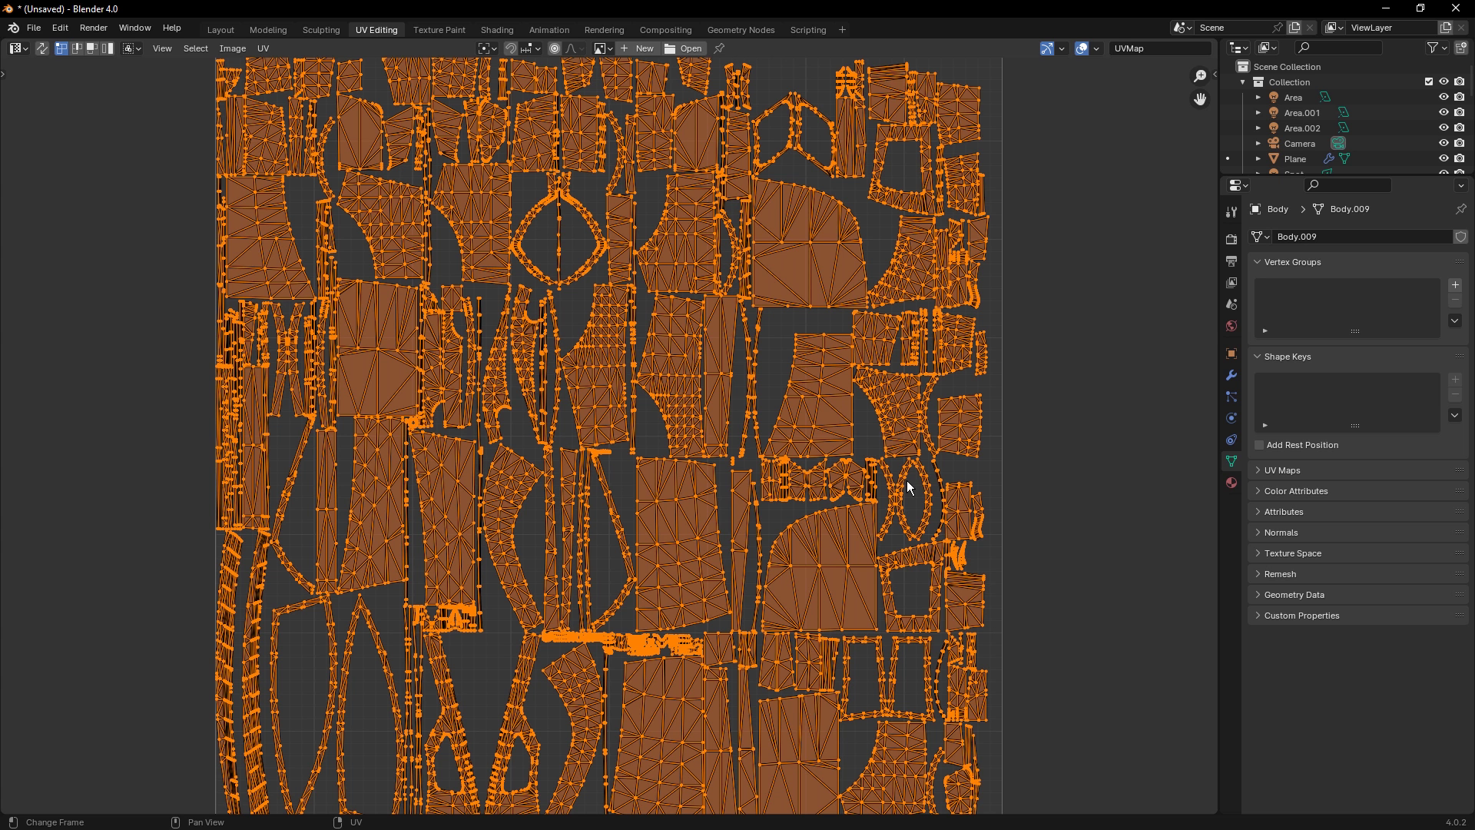
scroll(538, 614, down, 3)
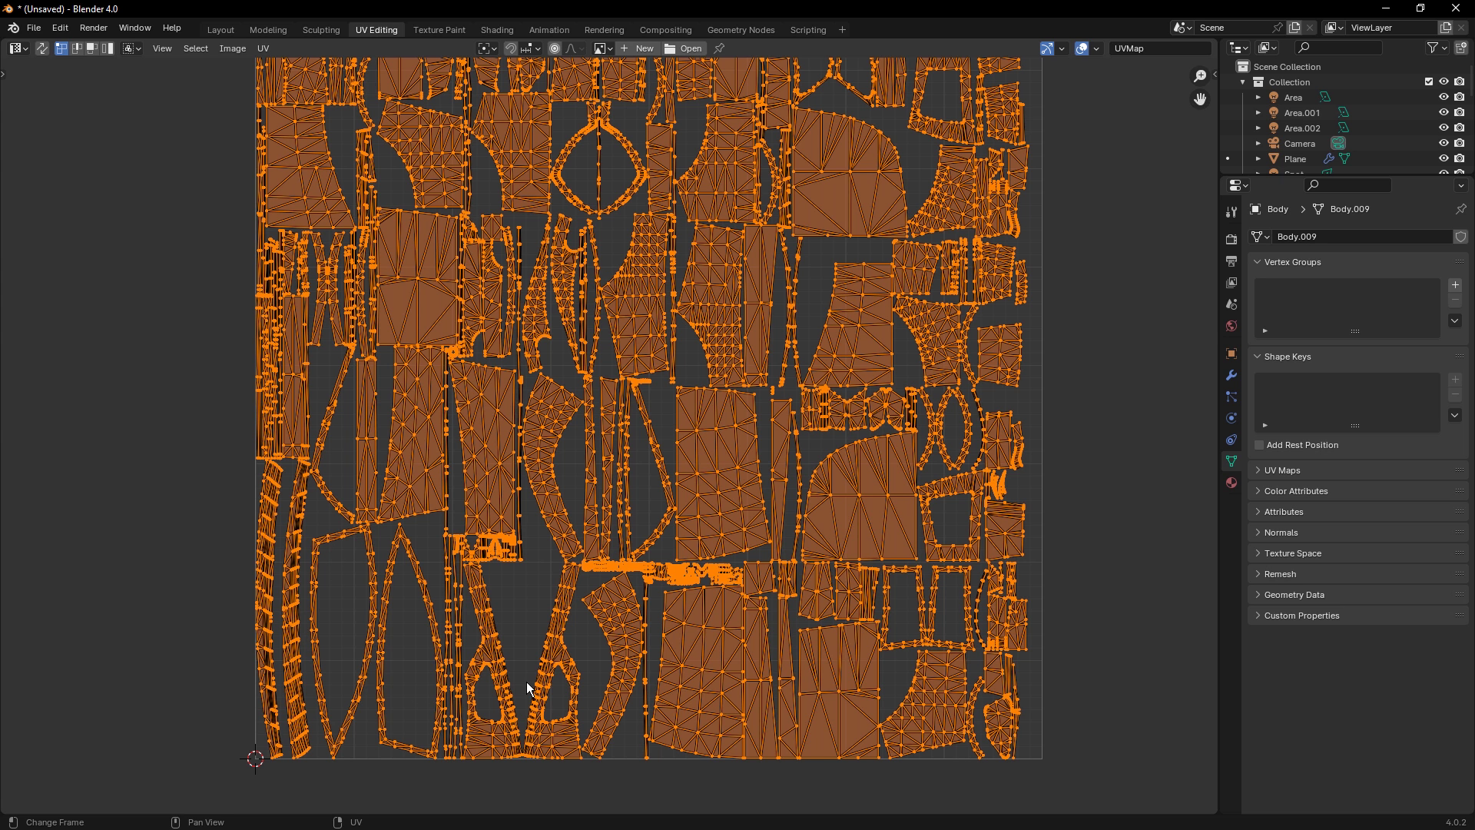
scroll(527, 681, down, 2)
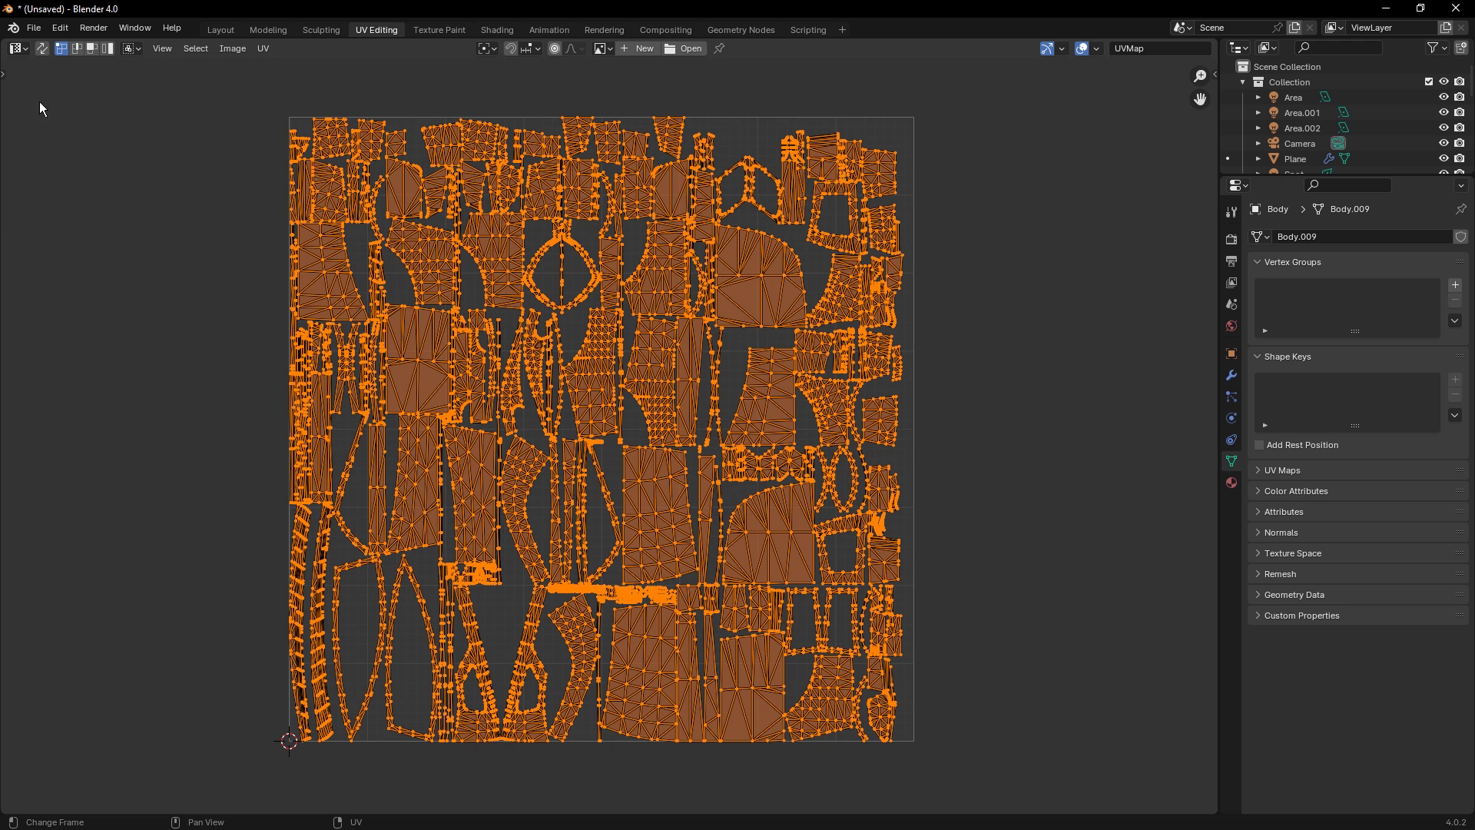
click(18, 48)
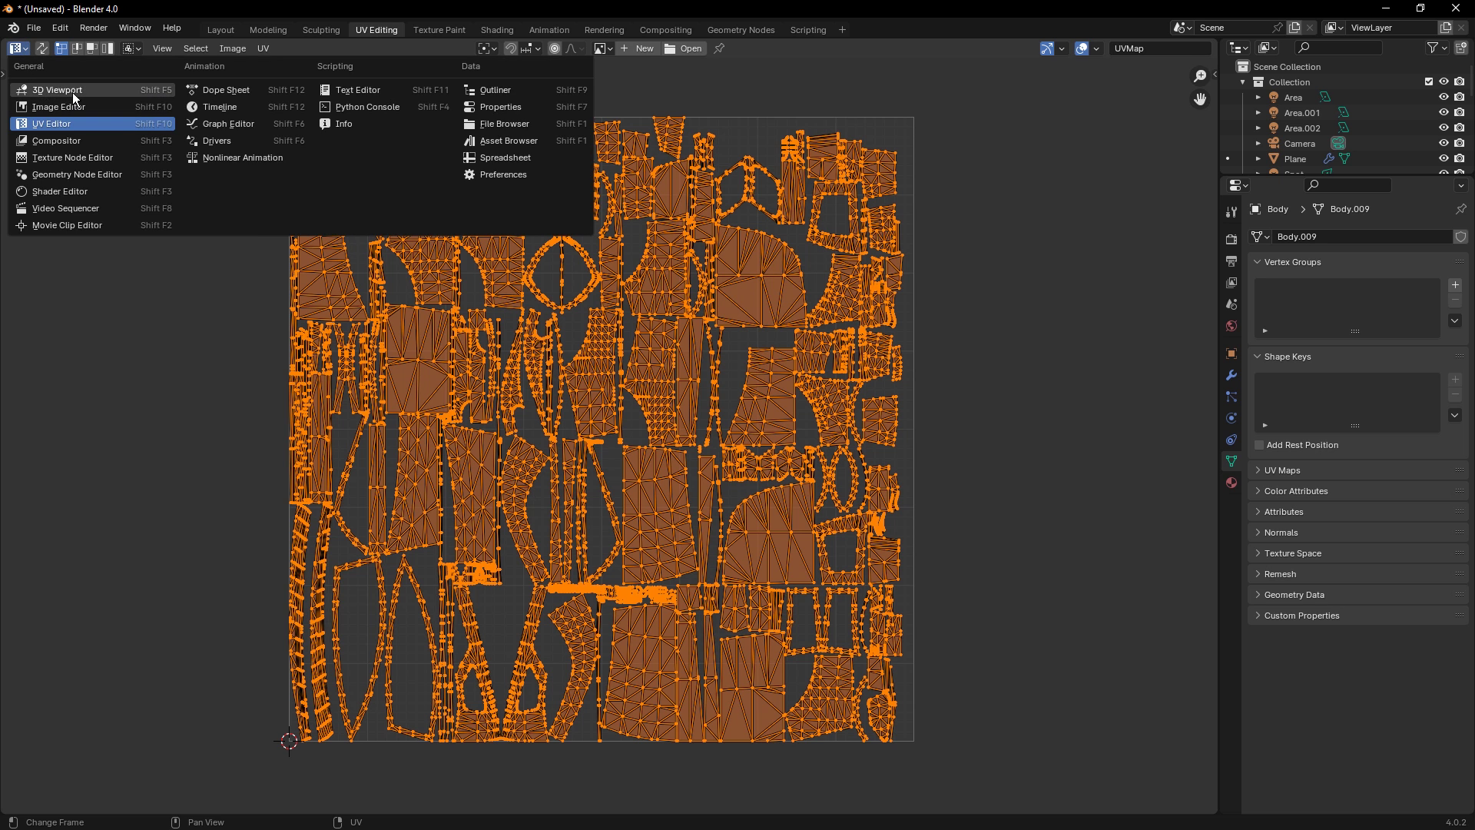
click(74, 91)
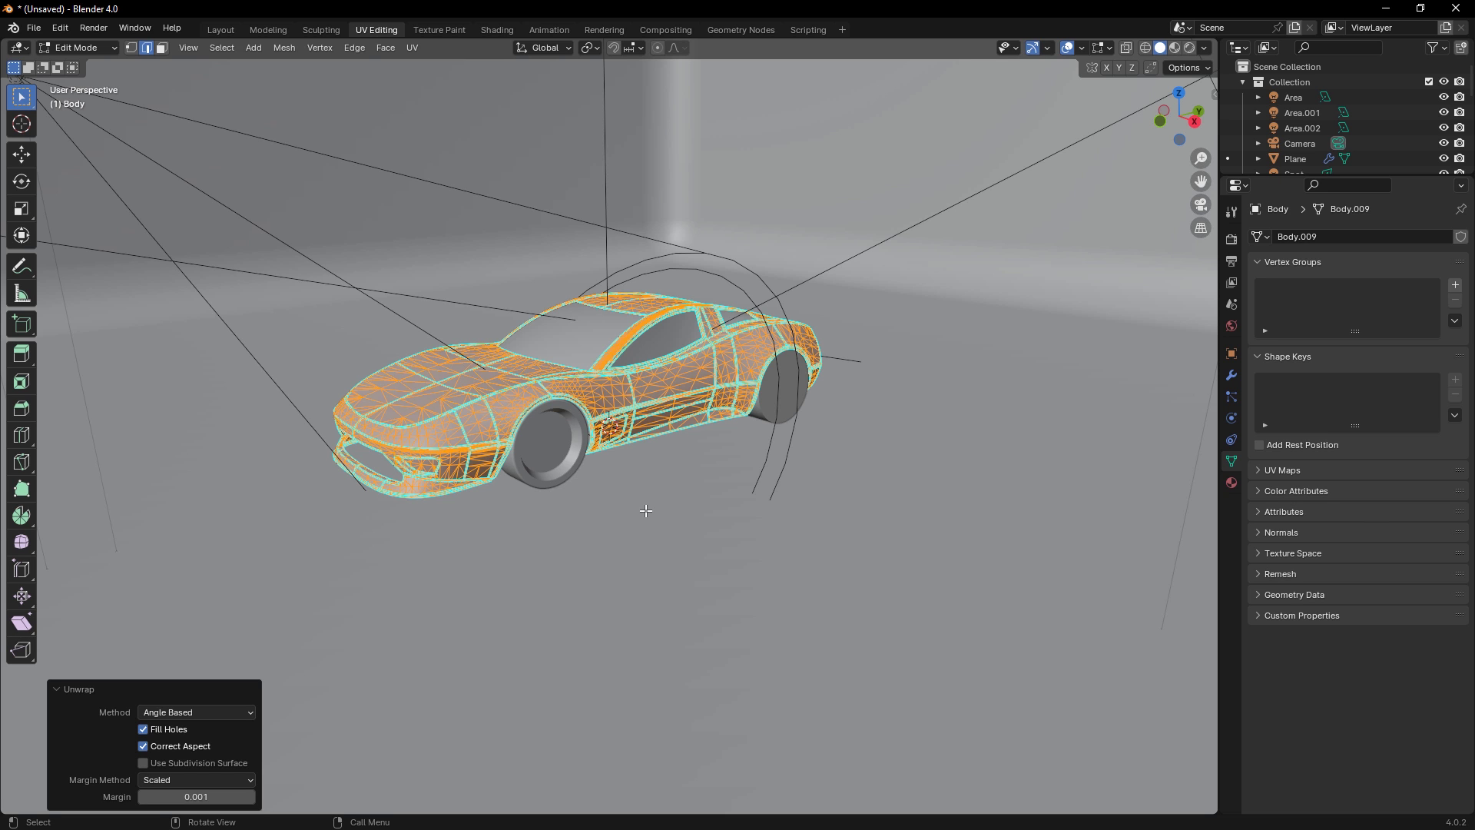
- Switch to the Layout workspace and orbit around the face-painted car body
click(220, 31)
mouse_move(670, 412)
middle_down()
mouse_move(666, 358)
mouse_move(657, 407)
middle_up()
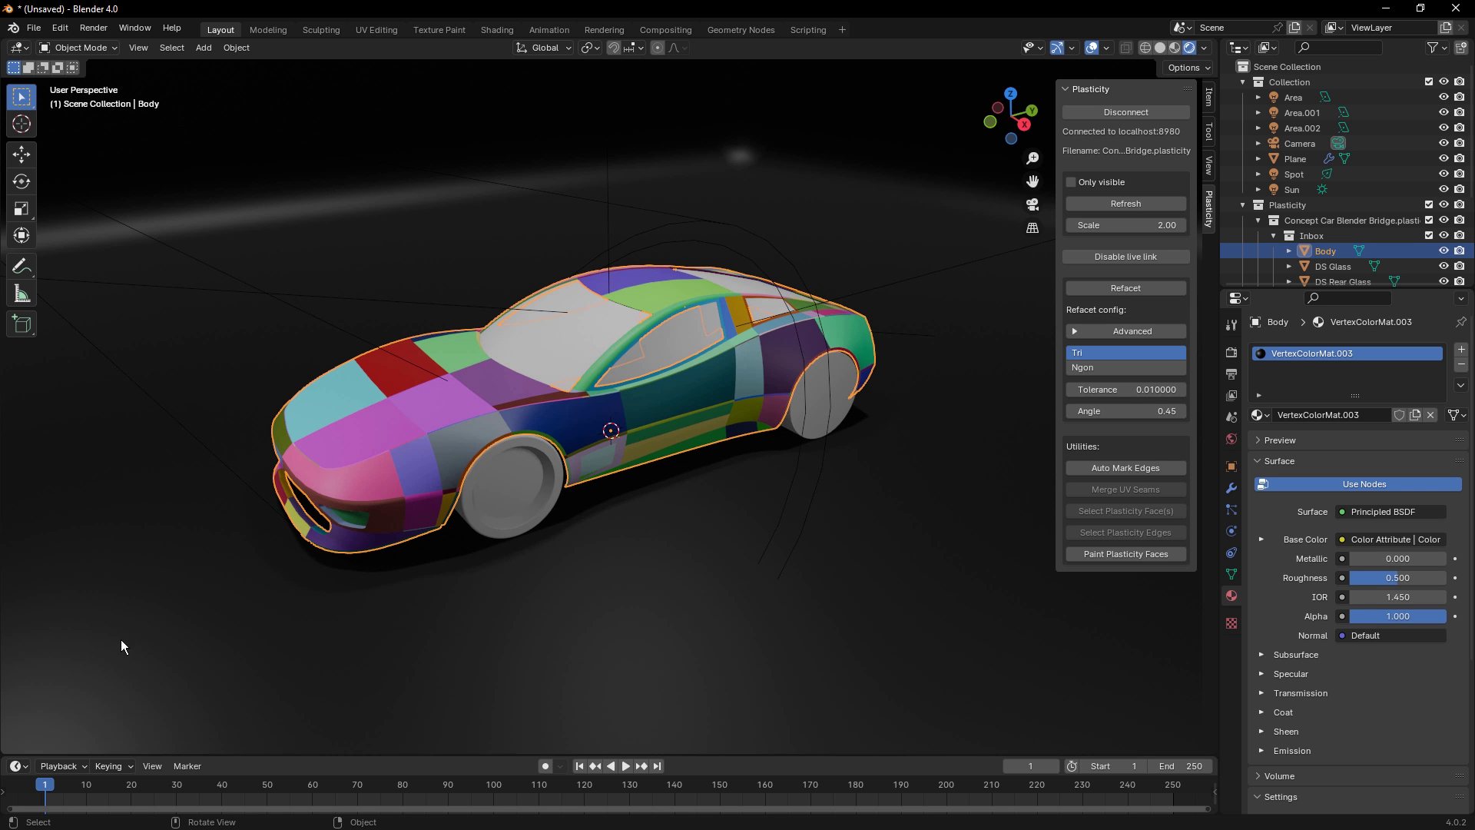
- Switch back to Plasticity, deselect the front wheel (Solid 3), and orbit around the concept car
key(alt+Tab)
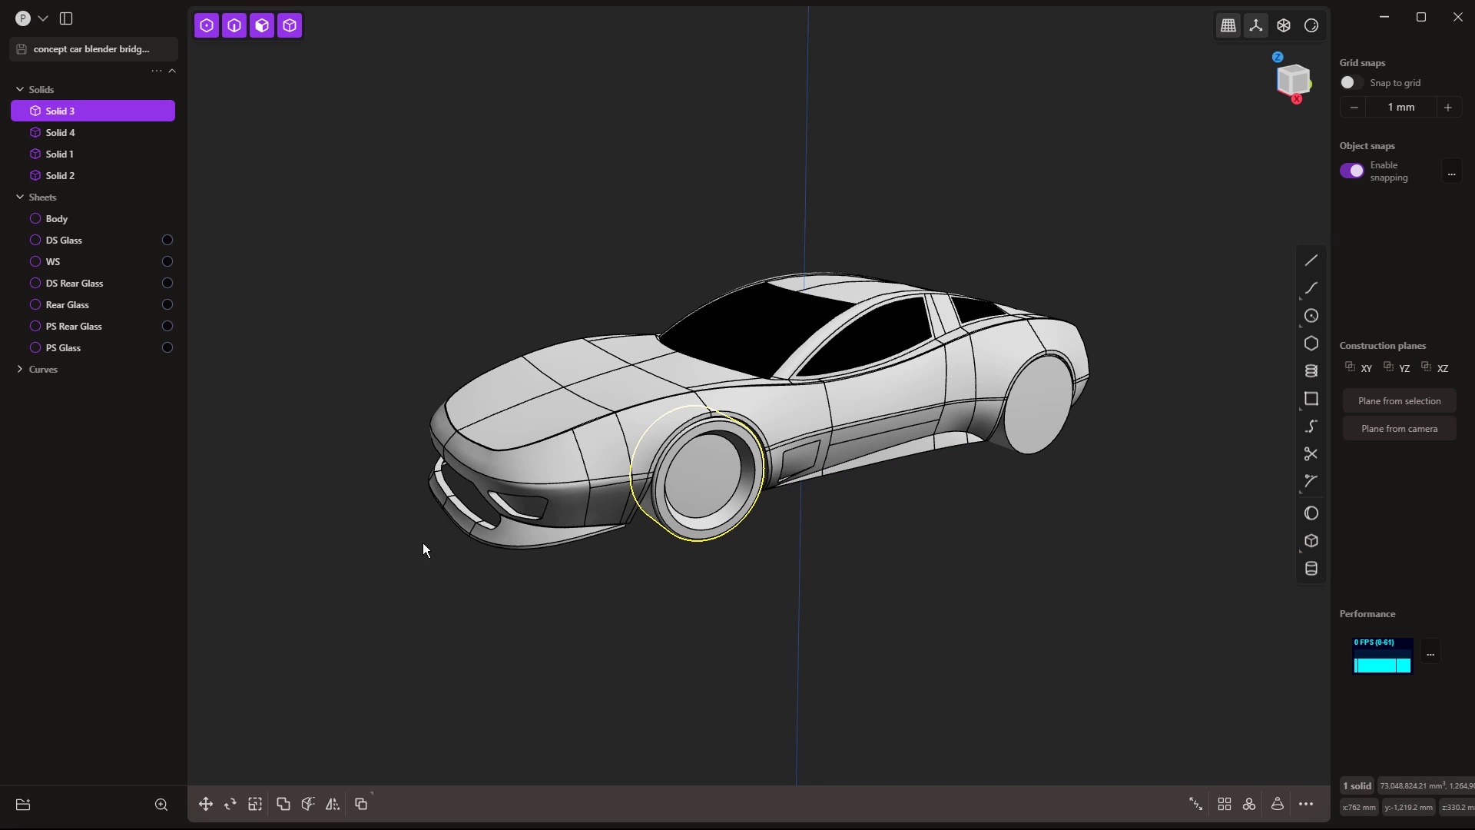
click(464, 598)
middle_drag(551, 593, 796, 582)
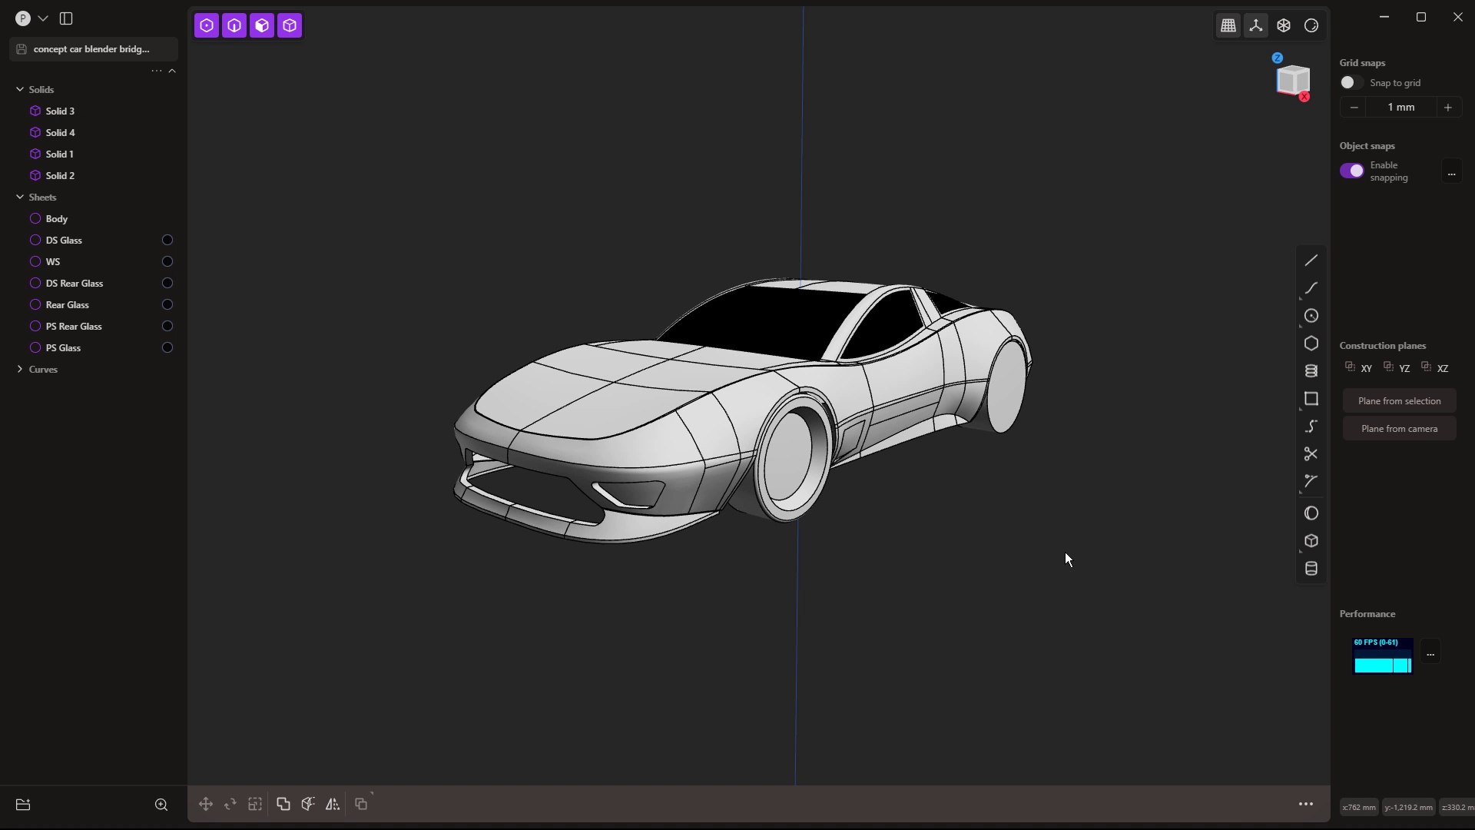